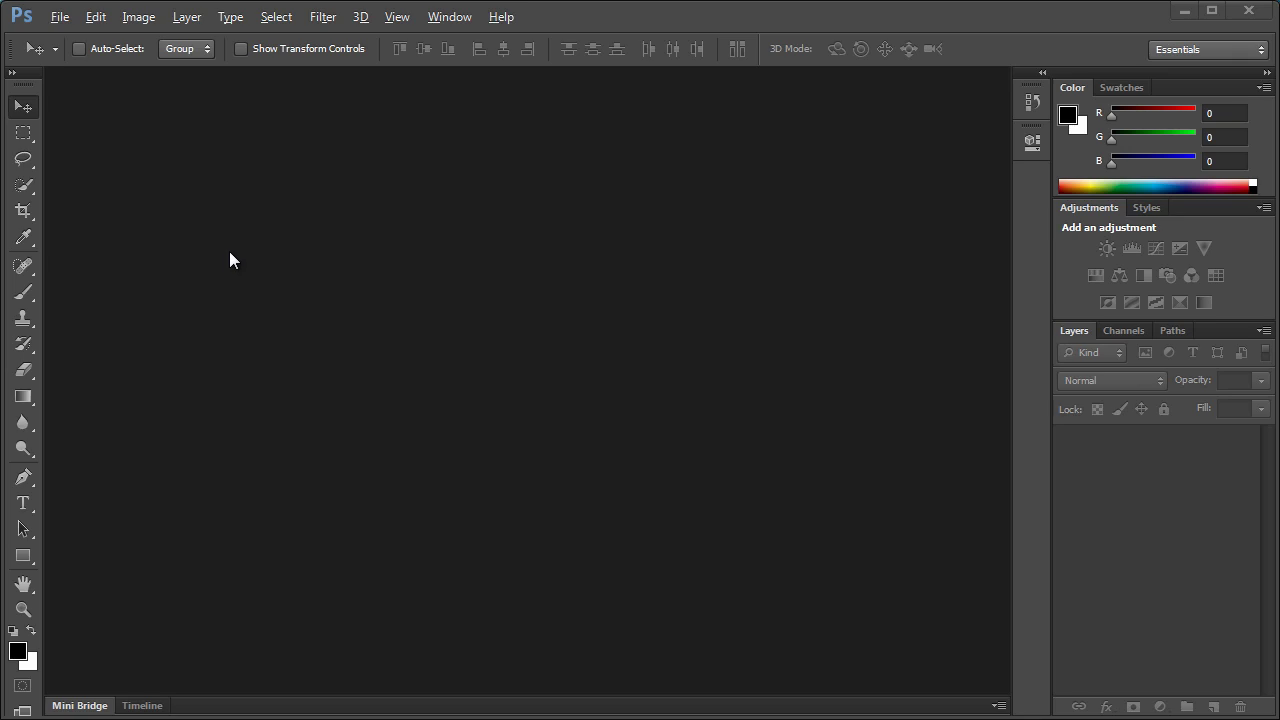
Open texture_1.tga through File > Open from the tutorial folder.
{"action": "left_click", "coordinate": [60, 17]}
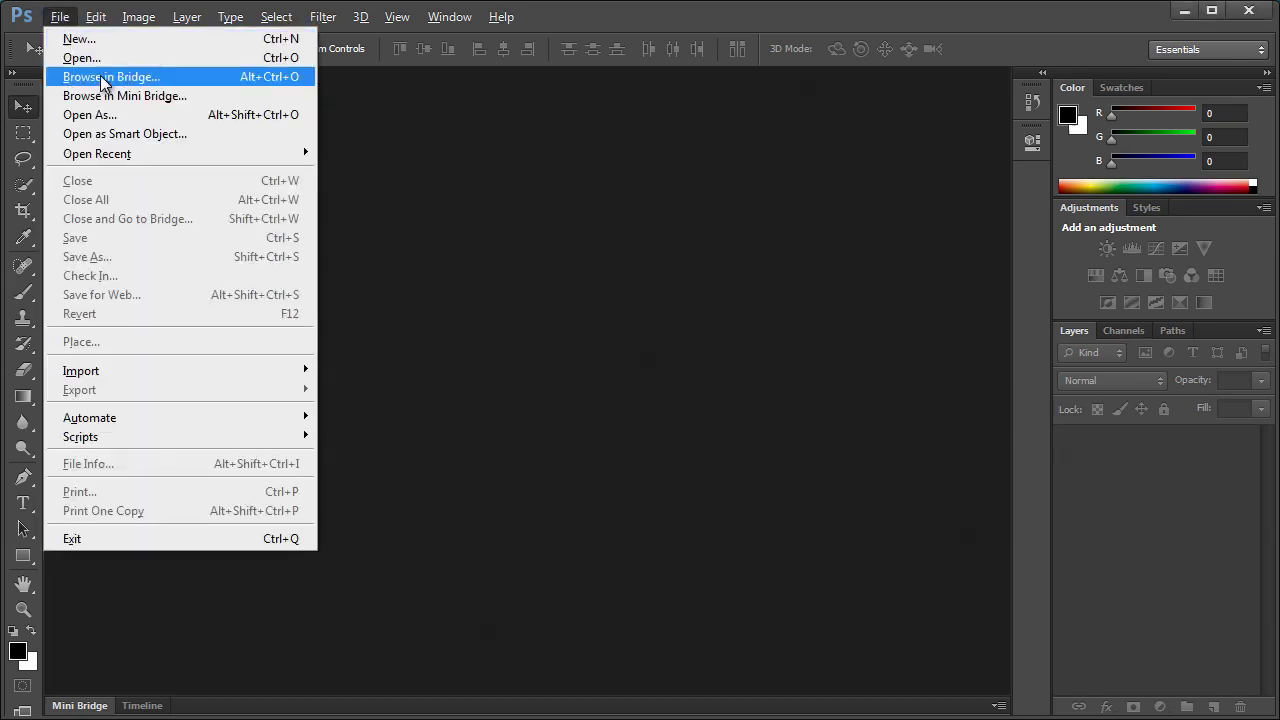
{"action": "left_click", "coordinate": [85, 56]}
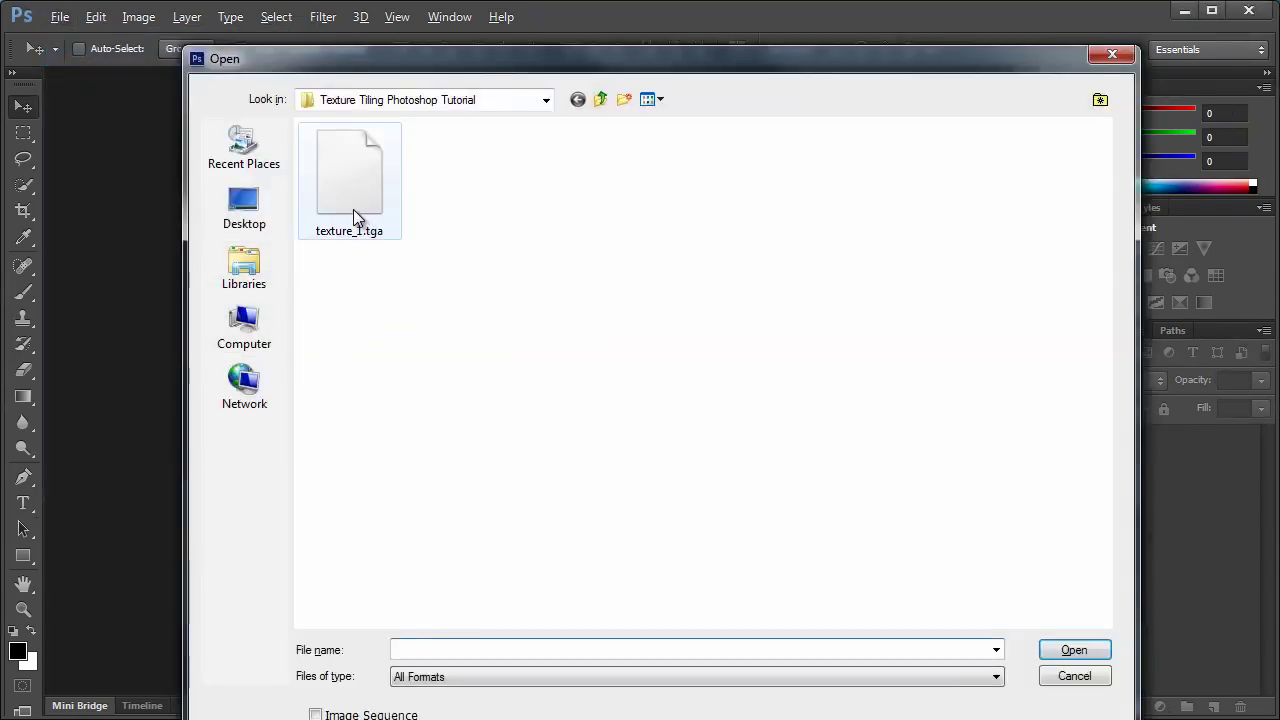
{"action": "left_click", "coordinate": [353, 209]}
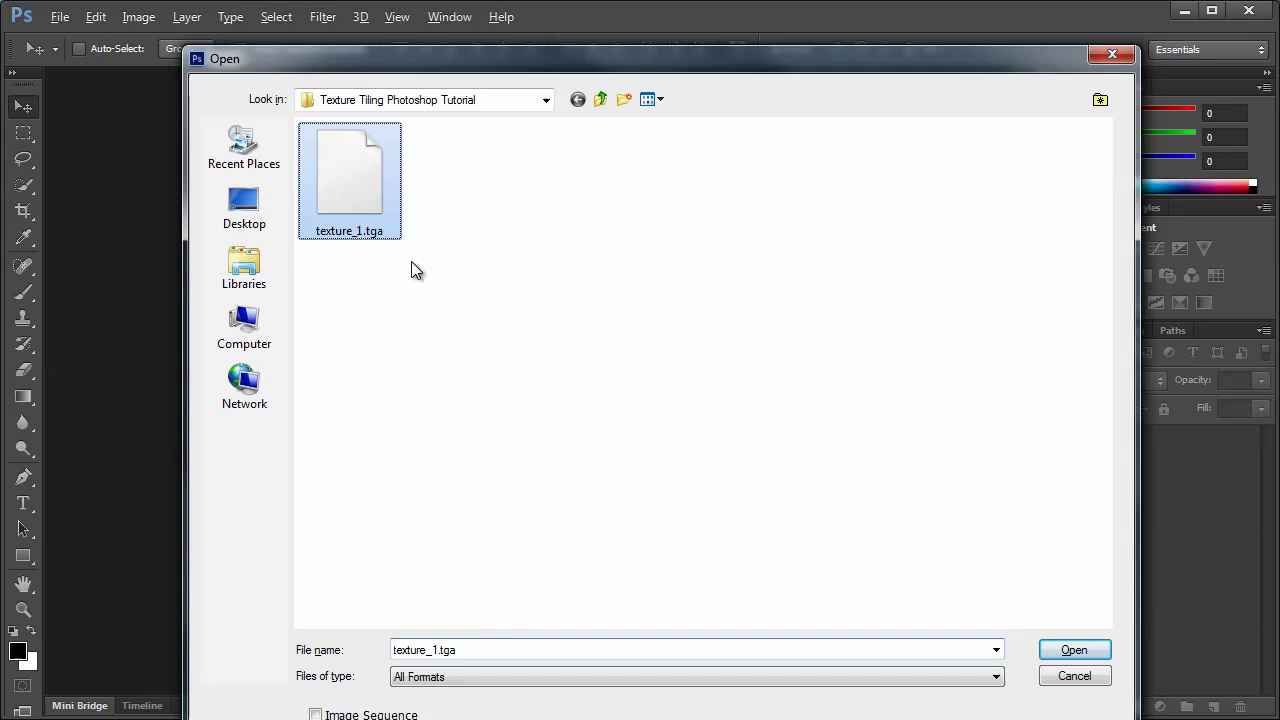
{"action": "left_click_drag", "start_coordinate": [374, 65], "coordinate": [373, 42]}
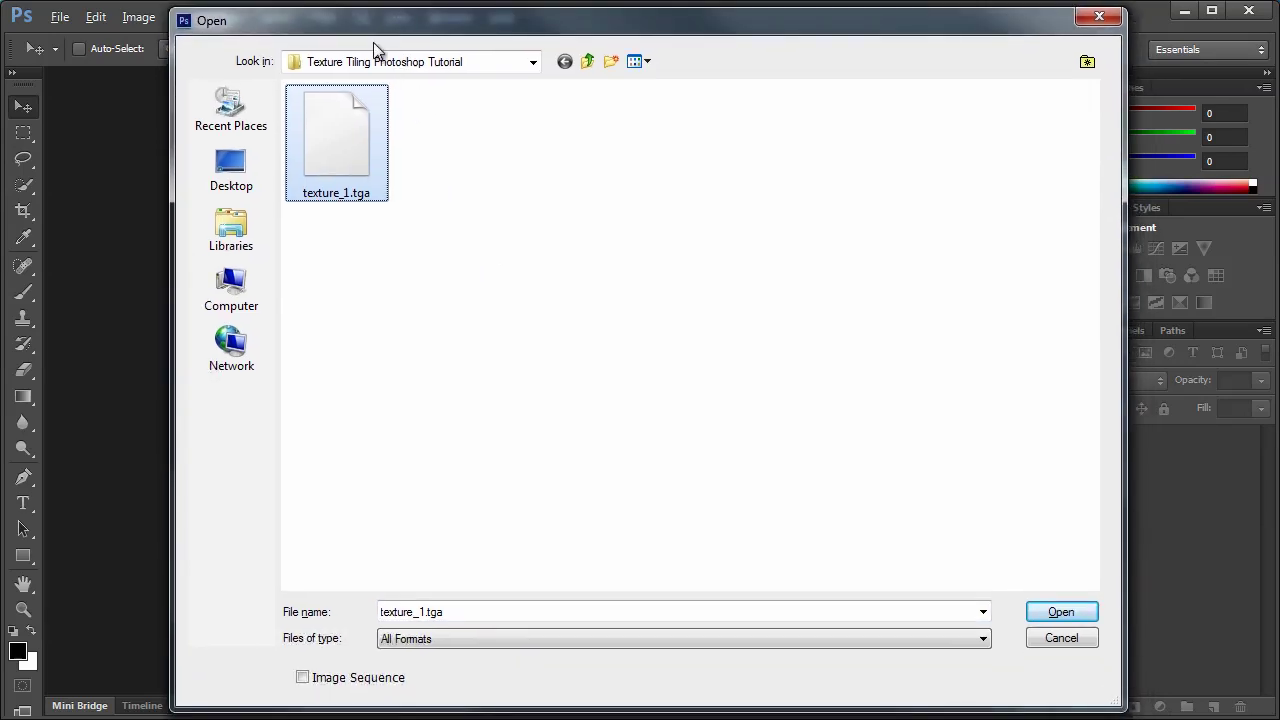
{"action": "left_click", "coordinate": [1060, 613]}
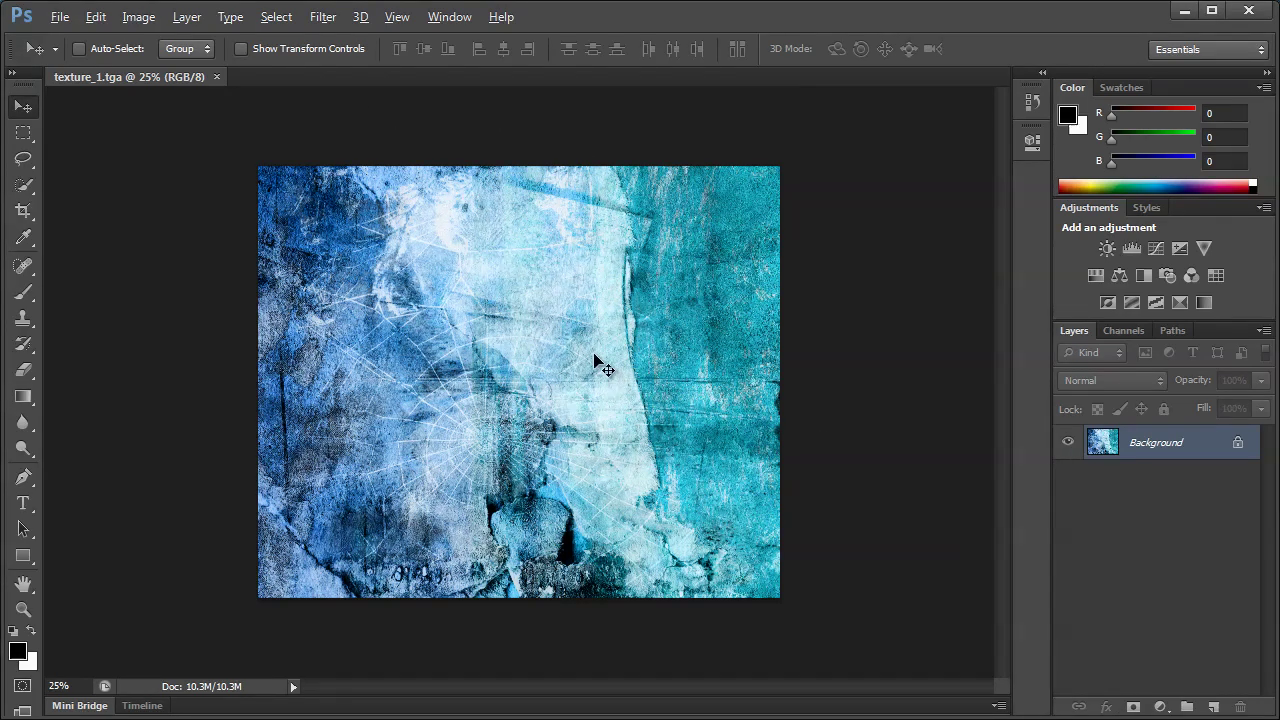
Convert the locked Background into an editable layer, accepting the name Layer 0.
{"action": "double_click", "coordinate": [1156, 443]}
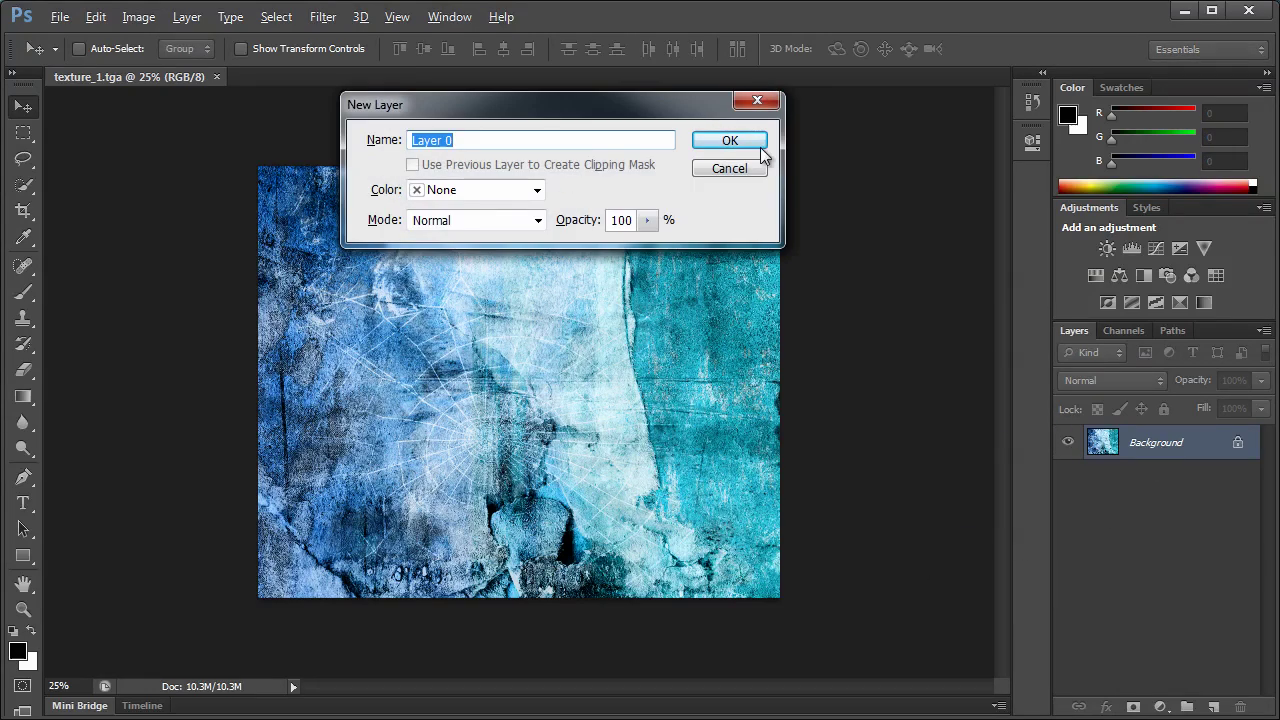
{"action": "left_click", "coordinate": [735, 143]}
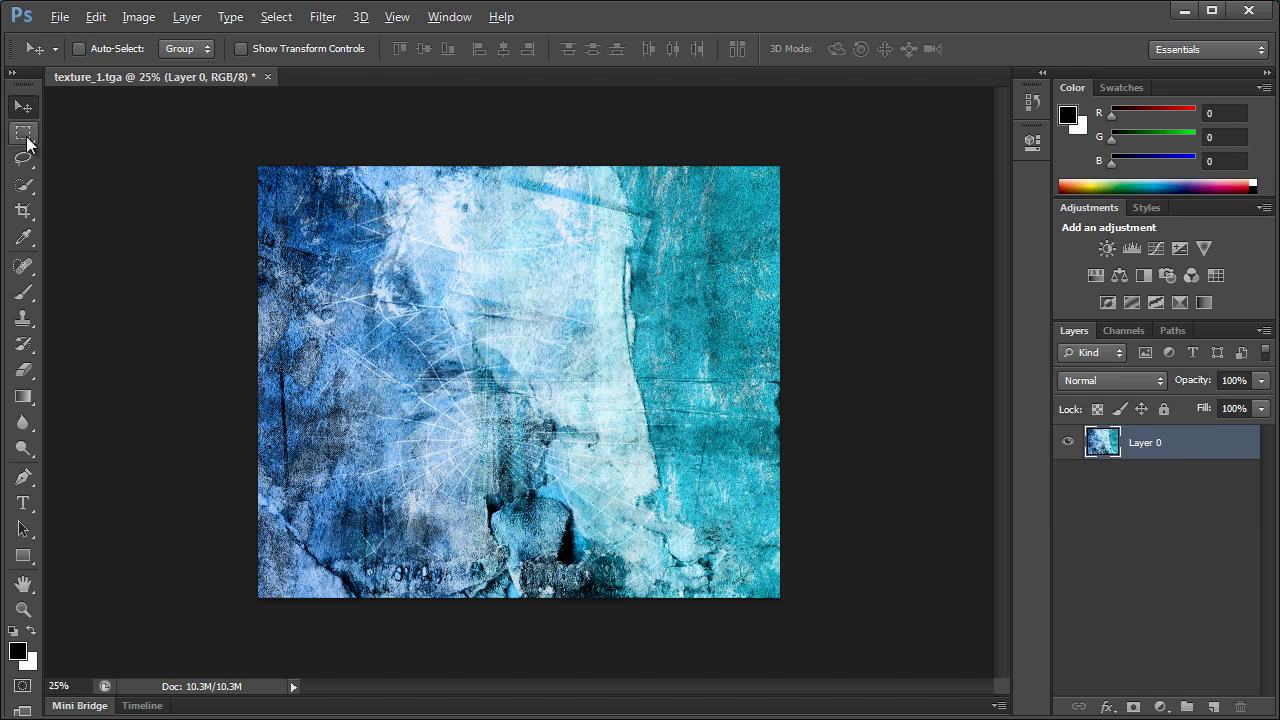
Marquee-select a vertical strip on the right edge and cut it to a new layer with Layer Via Cut.
{"action": "left_click", "coordinate": [24, 141]}
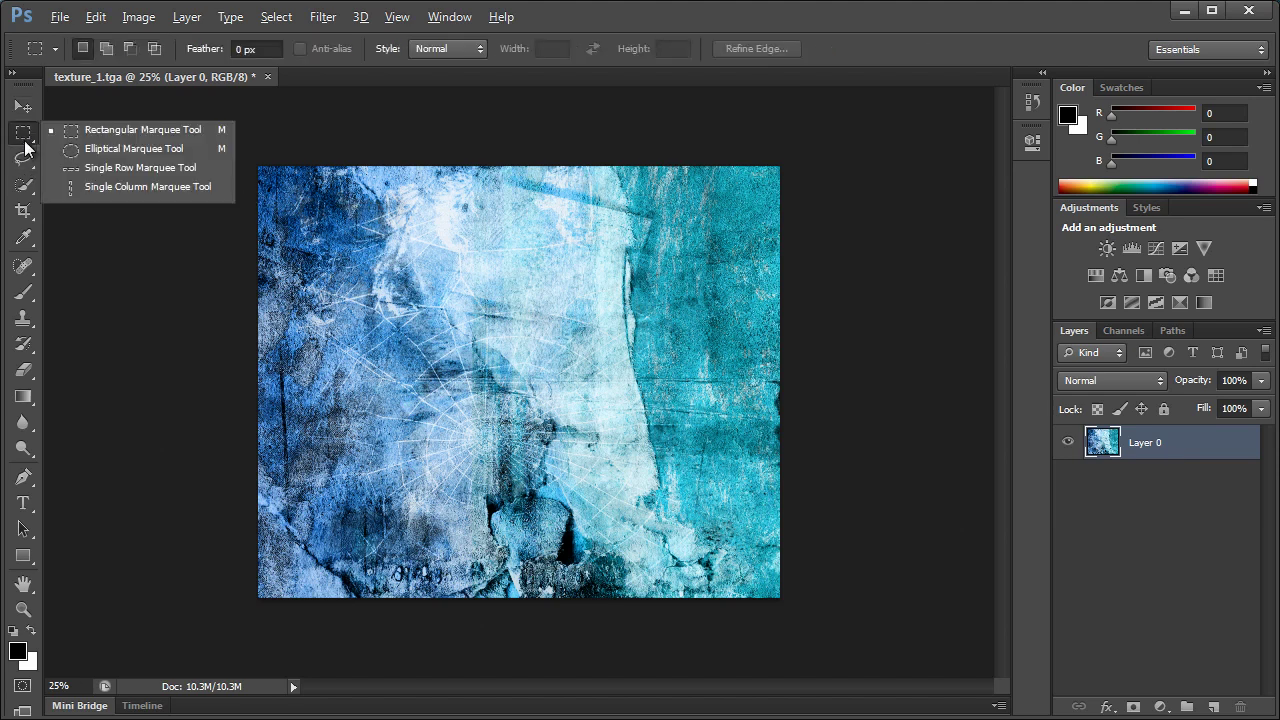
{"action": "left_click", "coordinate": [176, 139]}
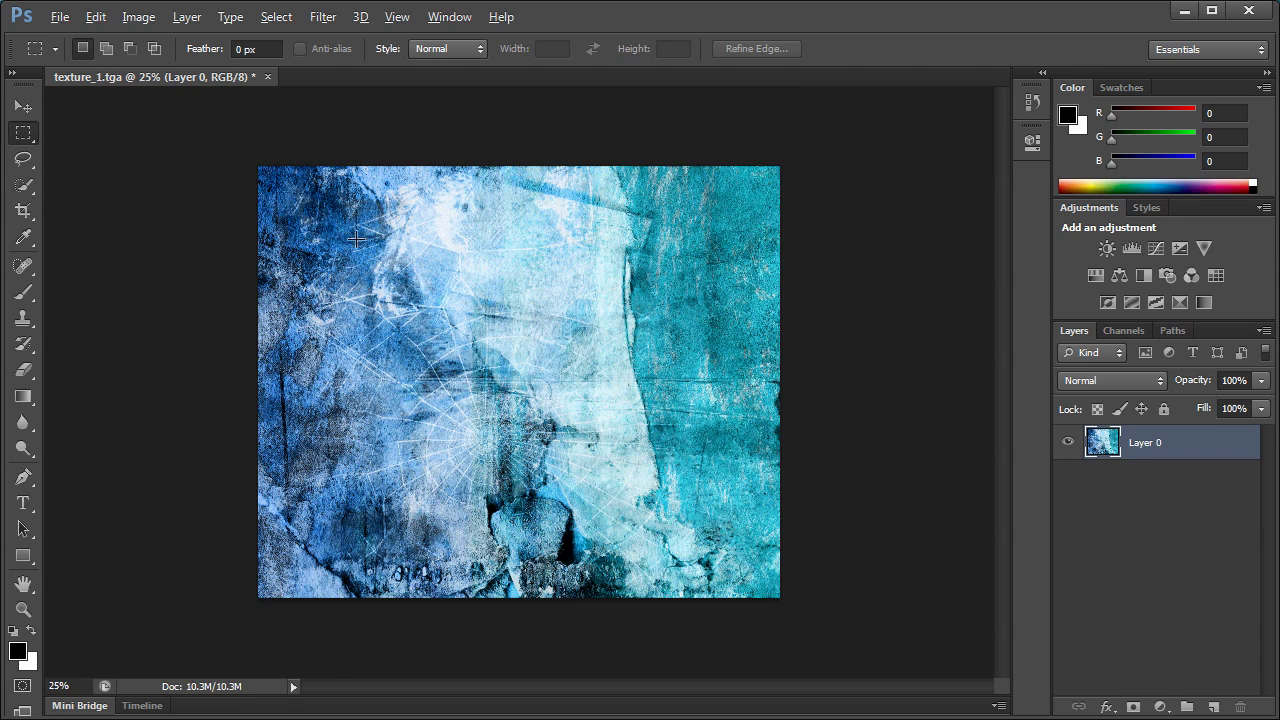
{"action": "left_click_drag", "start_coordinate": [811, 137], "coordinate": [698, 618]}
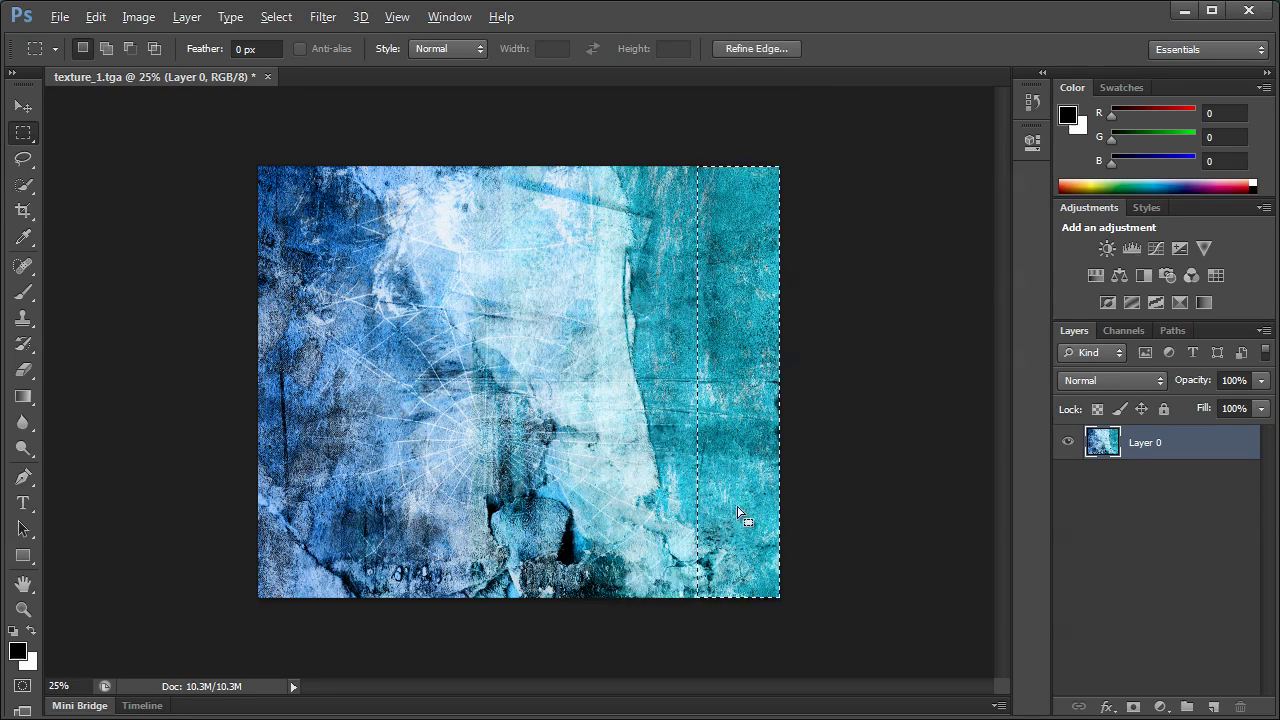
{"action": "right_click", "coordinate": [718, 340]}
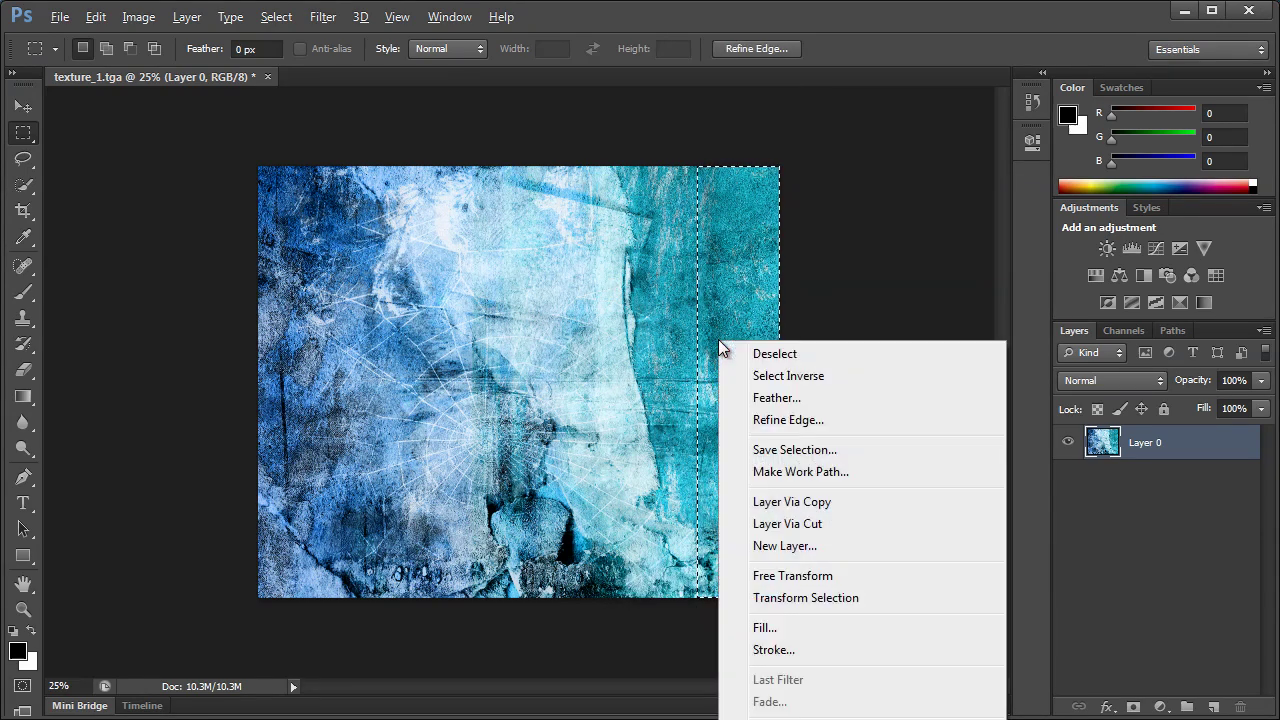
{"action": "left_click", "coordinate": [818, 524]}
Toggle Layer 0 and Layer 1 visibility to check the separated strip.
{"action": "key", "text": "v"}
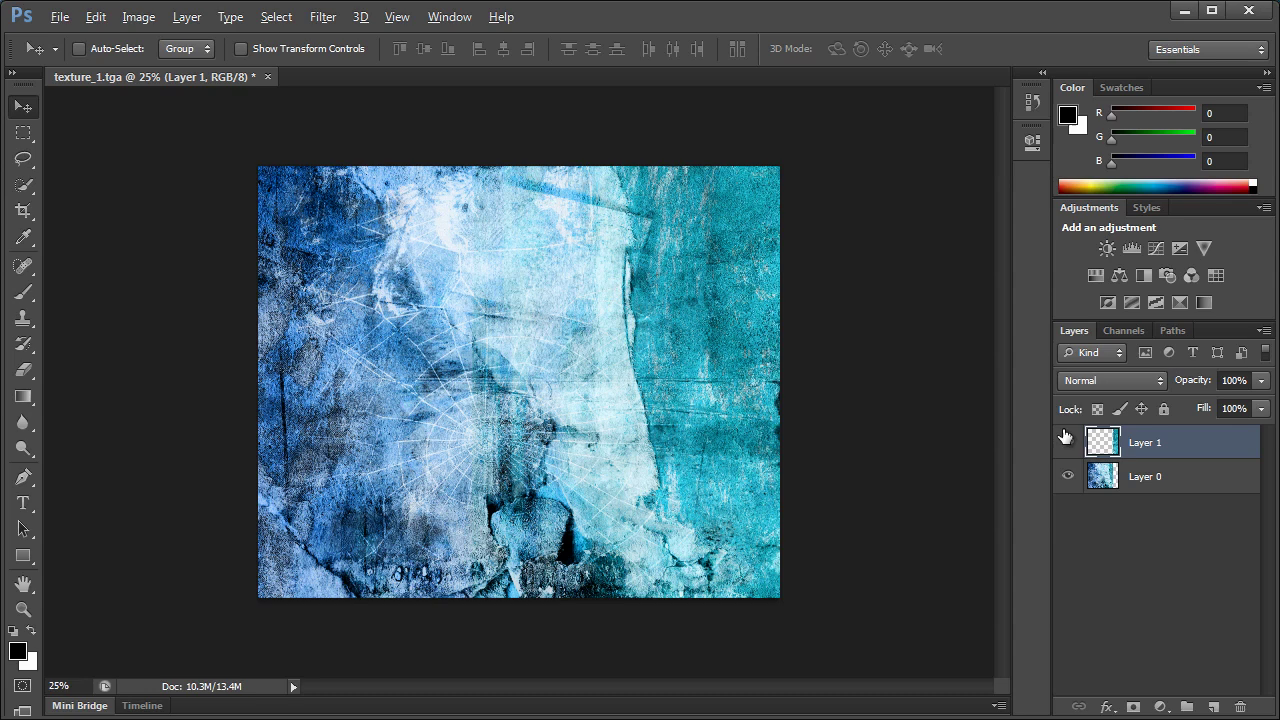
{"action": "left_click", "coordinate": [1069, 480]}
{"action": "left_click", "coordinate": [1069, 480]}
{"action": "left_click", "coordinate": [1067, 443]}
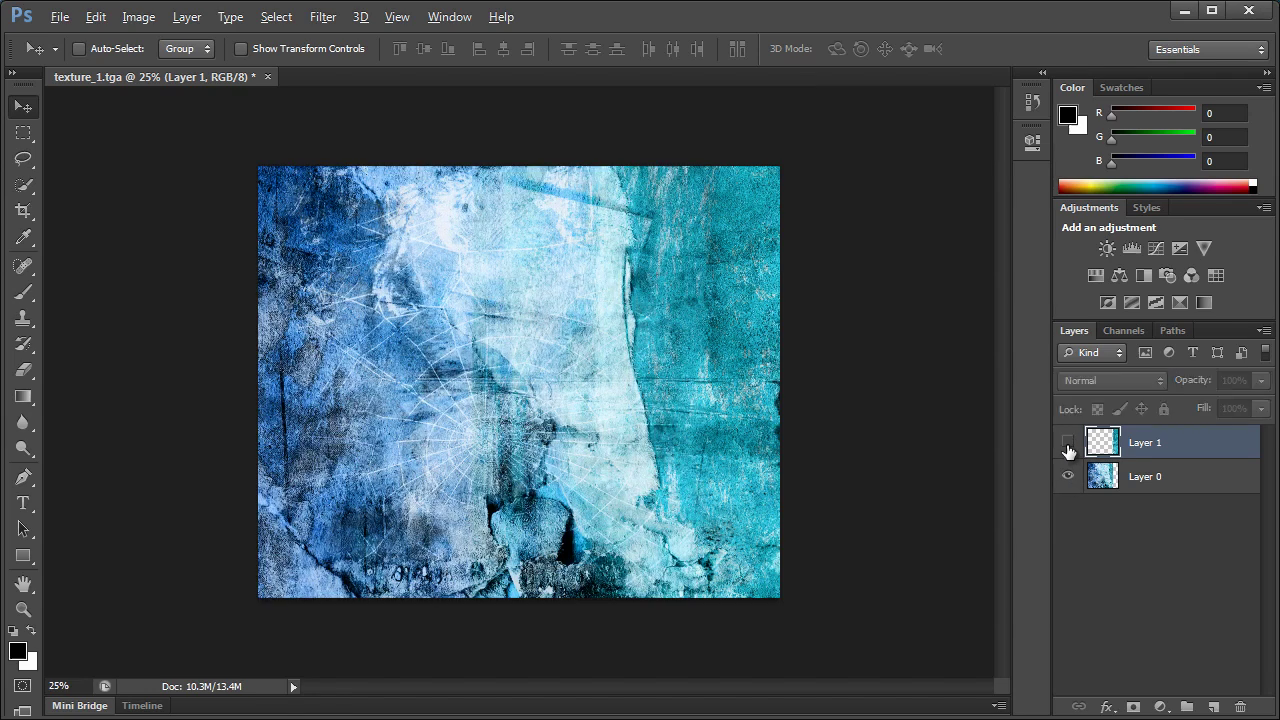
{"action": "left_click", "coordinate": [1067, 445]}
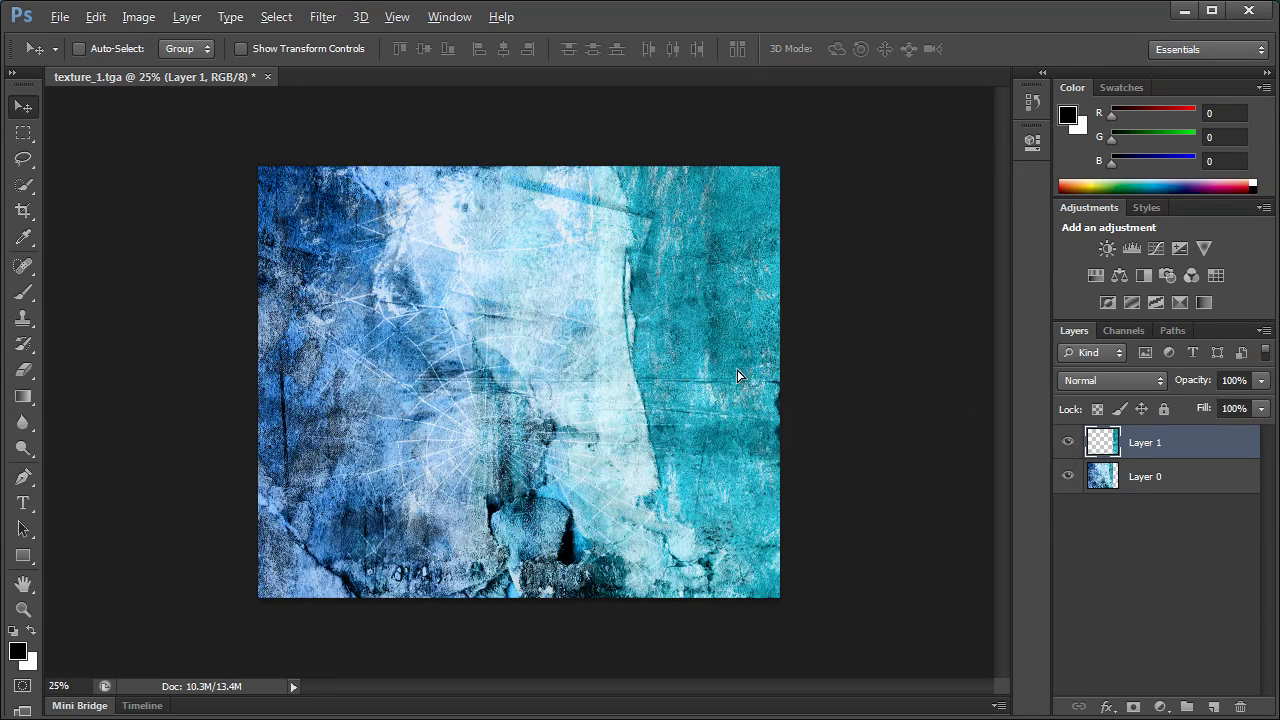
Move the strip to the left edge and erase its inner edge with a soft 500 px eraser.
{"action": "left_click_drag", "start_coordinate": [737, 376], "coordinate": [272, 375]}
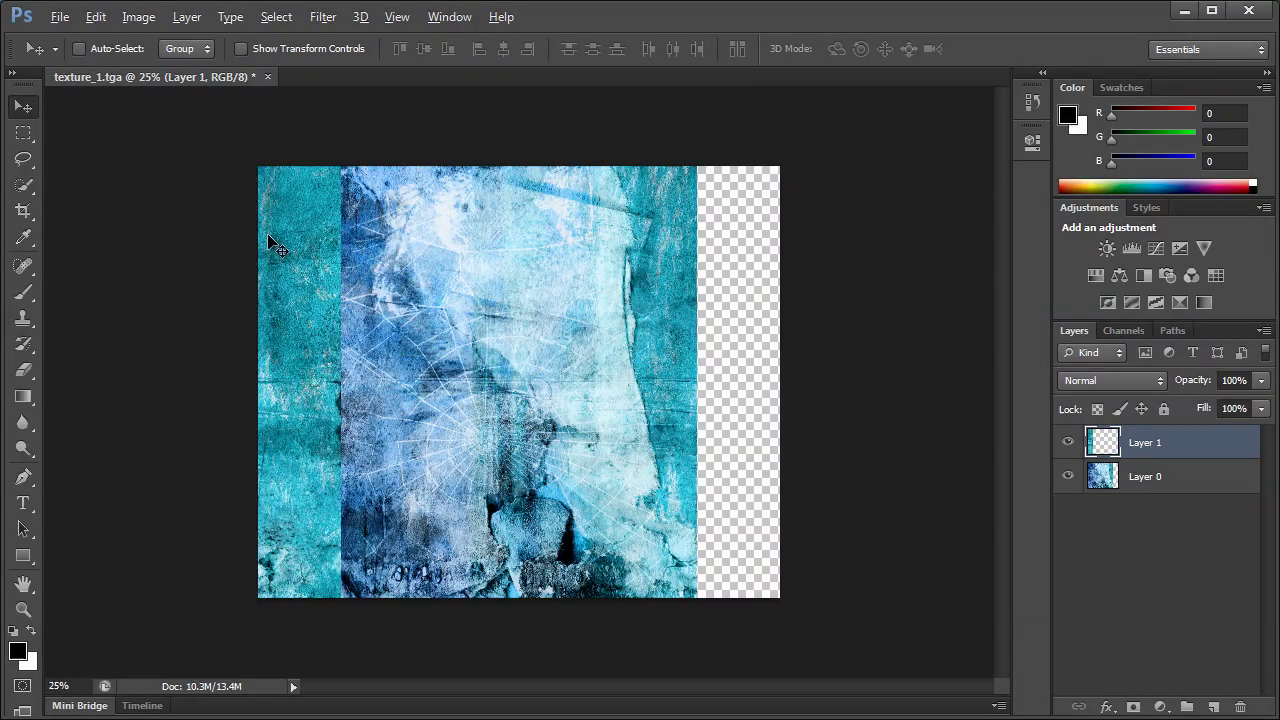
{"action": "left_click", "coordinate": [23, 370]}
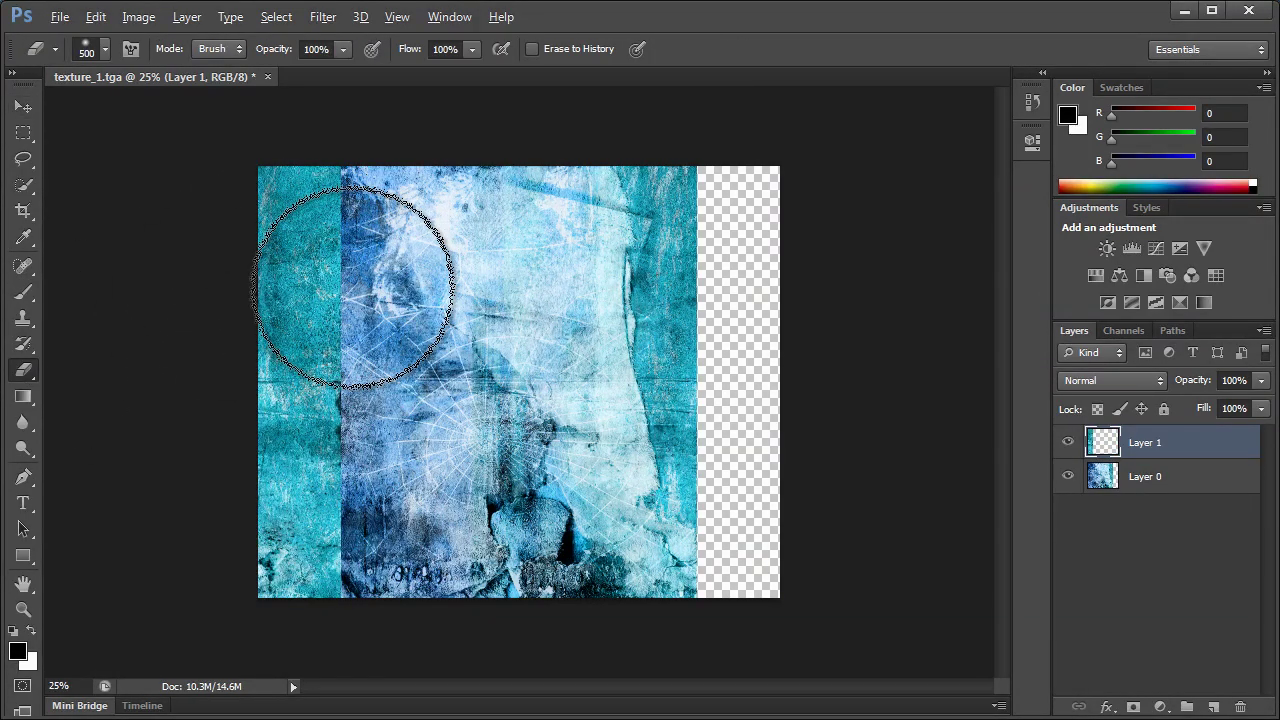
{"action": "mouse_move", "coordinate": [390, 230]}
{"action": "left_mouse_down"}
{"action": "mouse_move", "coordinate": [400, 194]}
{"action": "mouse_move", "coordinate": [391, 229]}
{"action": "left_mouse_up"}
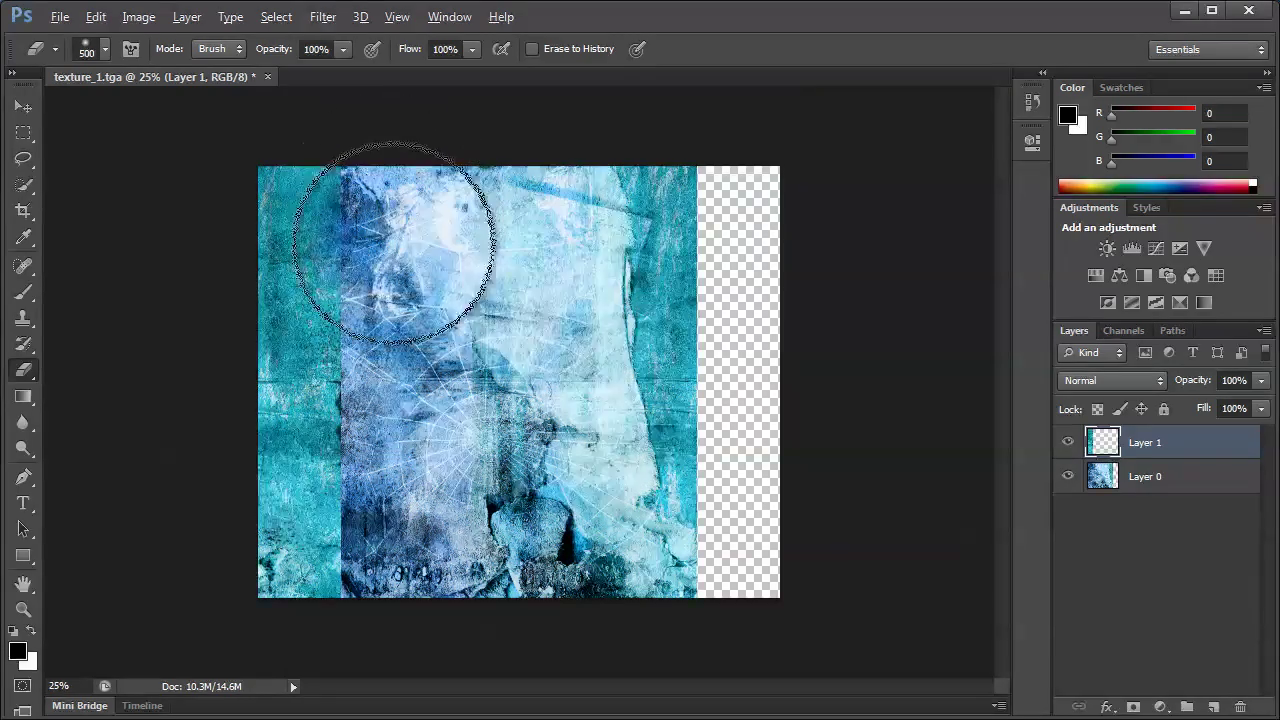
{"action": "left_click", "coordinate": [95, 52]}
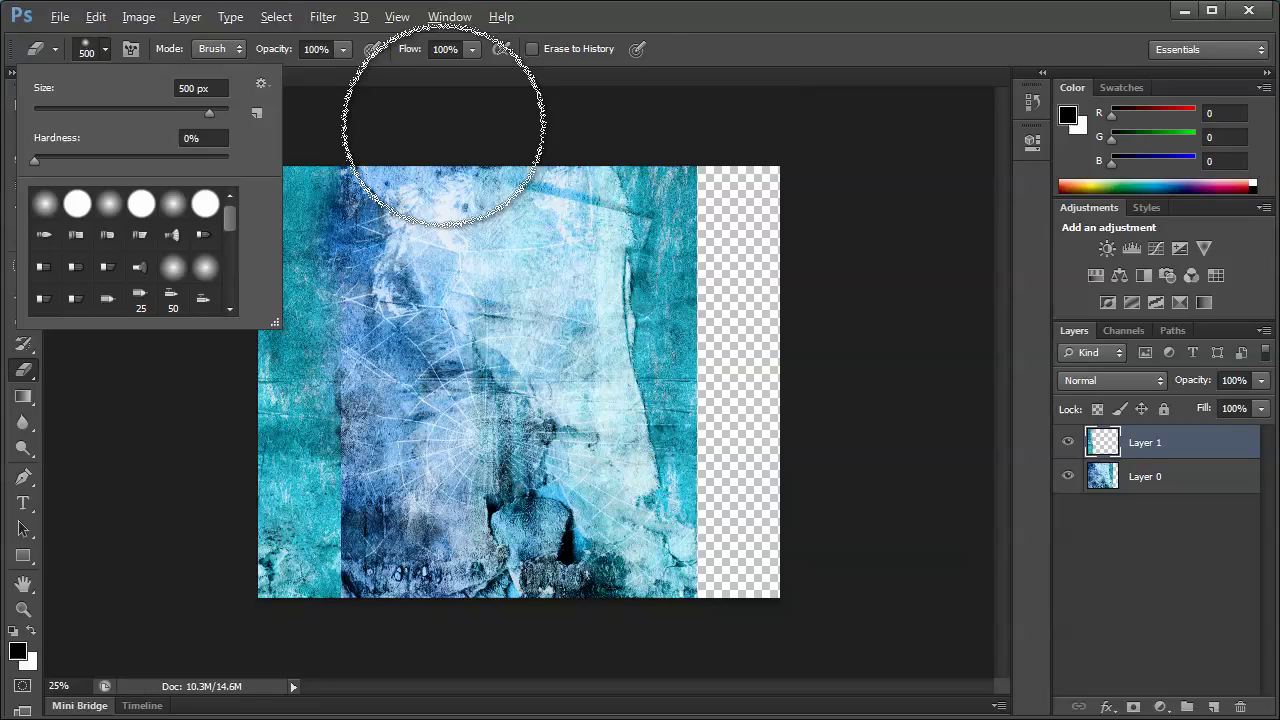
{"action": "left_click", "coordinate": [694, 84]}
{"action": "mouse_move", "coordinate": [421, 327]}
{"action": "left_mouse_down"}
{"action": "mouse_move", "coordinate": [472, 328]}
{"action": "mouse_move", "coordinate": [425, 355]}
{"action": "mouse_move", "coordinate": [343, 224]}
{"action": "mouse_move", "coordinate": [231, 137]}
{"action": "mouse_move", "coordinate": [149, 91]}
{"action": "left_mouse_up"}
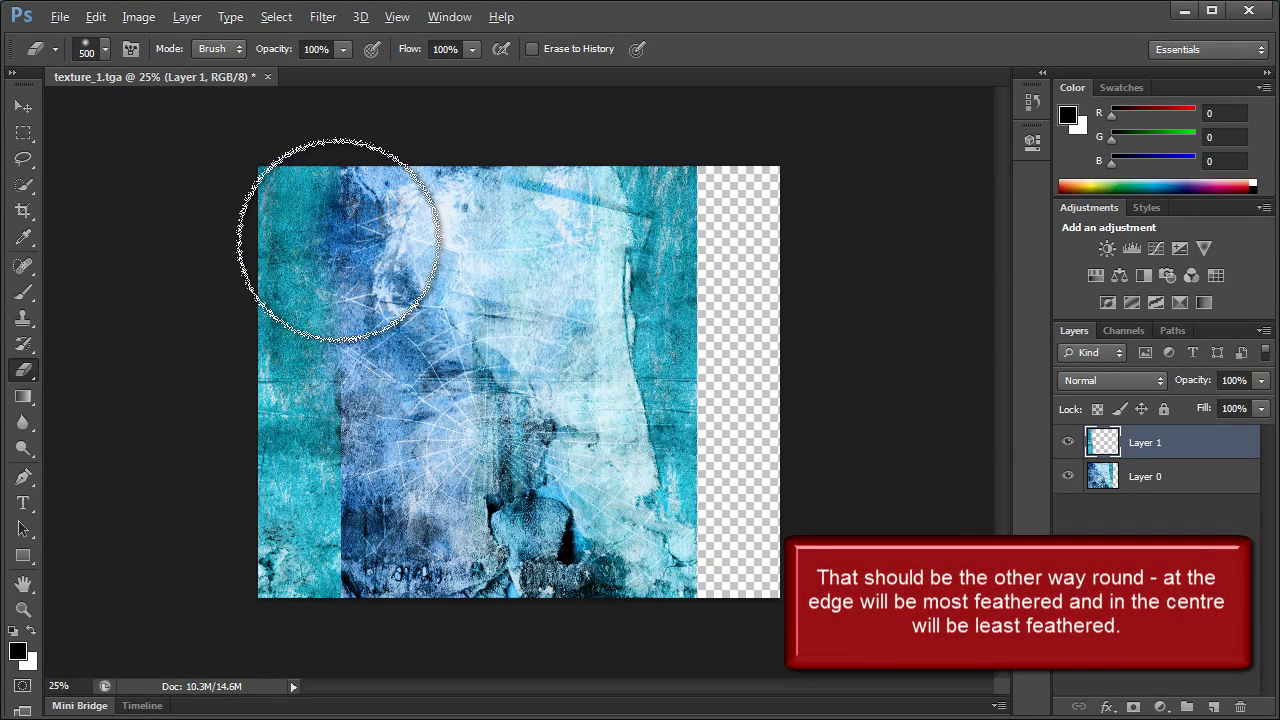
Set the Cursors preference to Full Size Brush Tip.
{"action": "left_click", "coordinate": [96, 17]}
{"action": "mouse_move", "coordinate": [178, 719]}
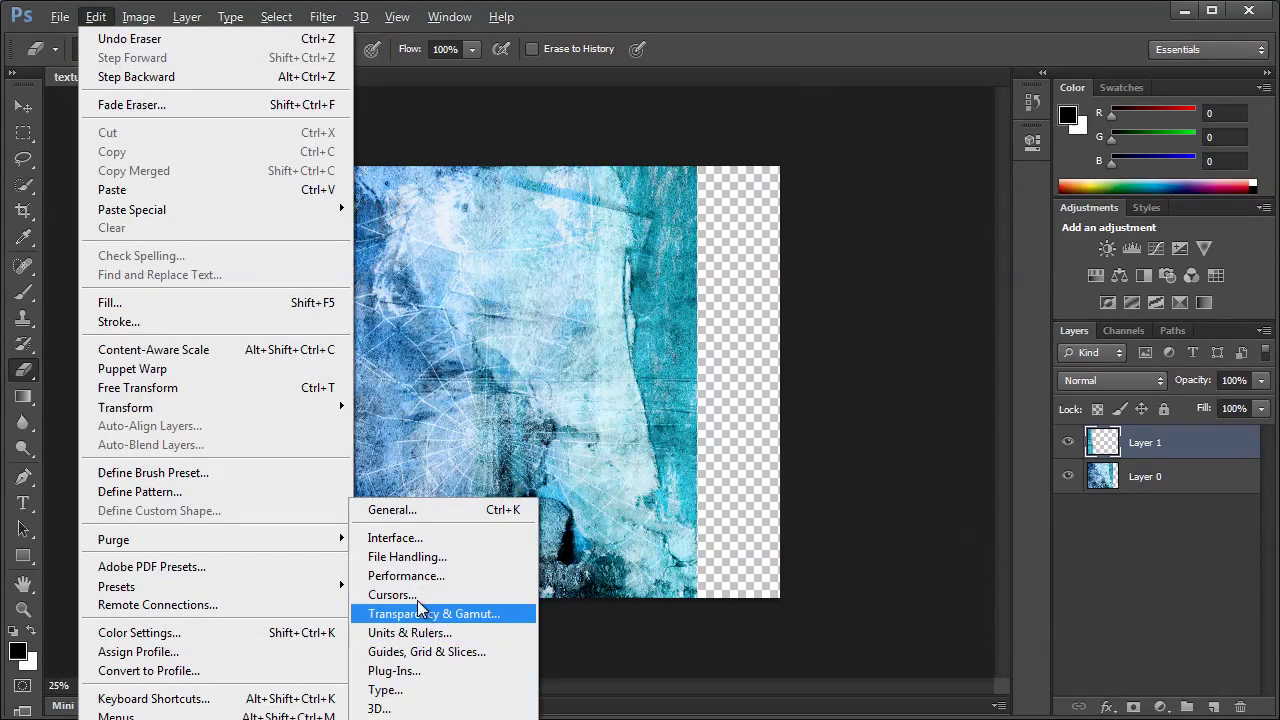
{"action": "left_click", "coordinate": [392, 594]}
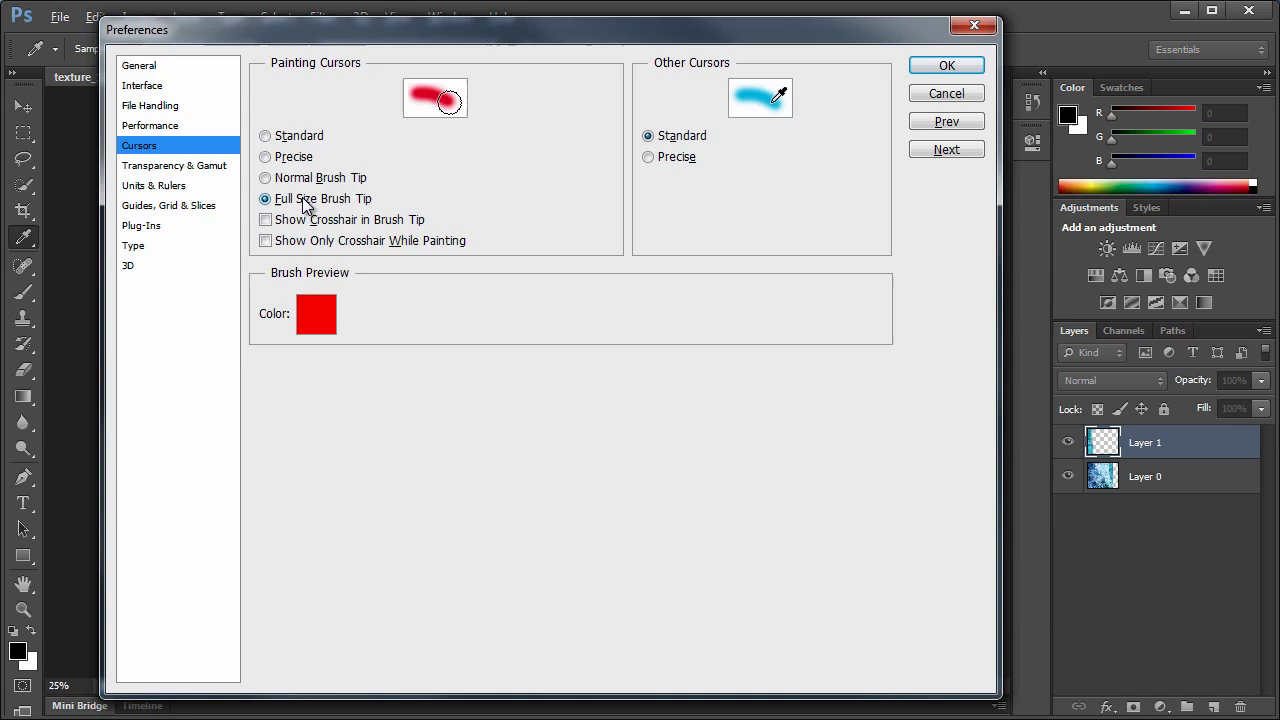
{"action": "left_click", "coordinate": [978, 68]}
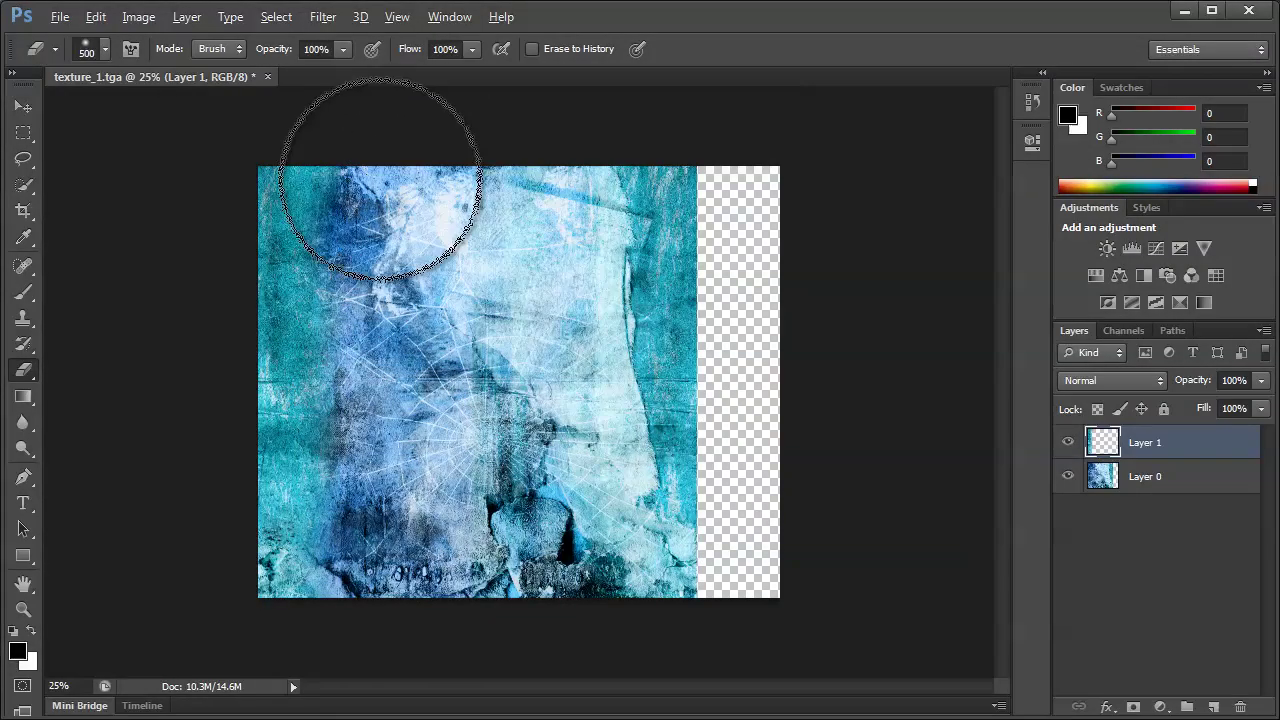
Merge Layer 1 down into Layer 0.
{"action": "key", "text": "v"}
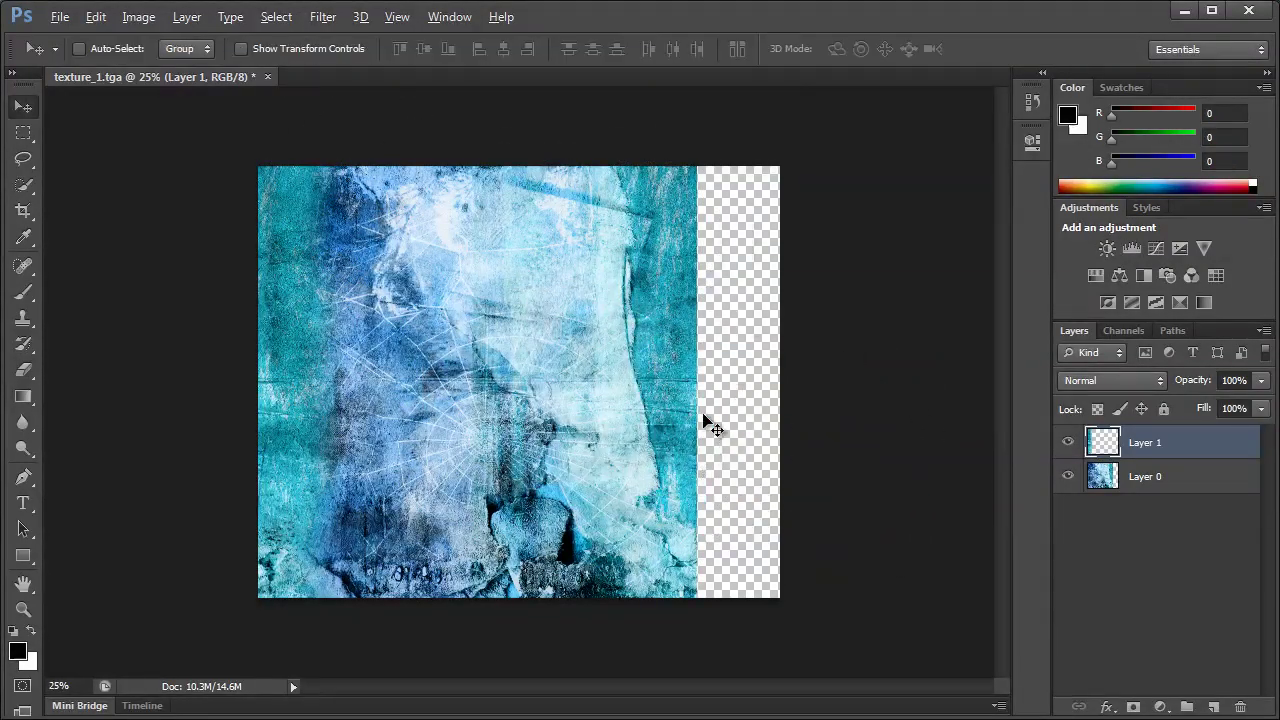
{"action": "right_click", "coordinate": [1136, 446]}
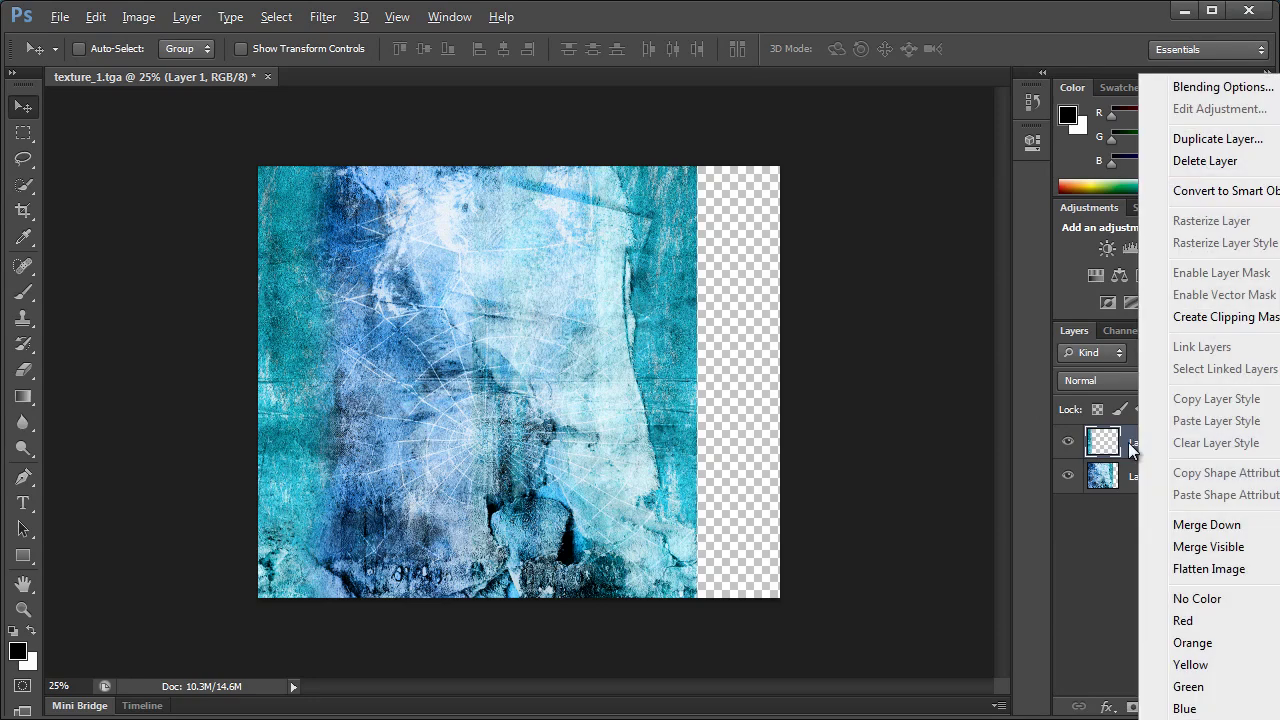
{"action": "left_click", "coordinate": [1191, 524]}
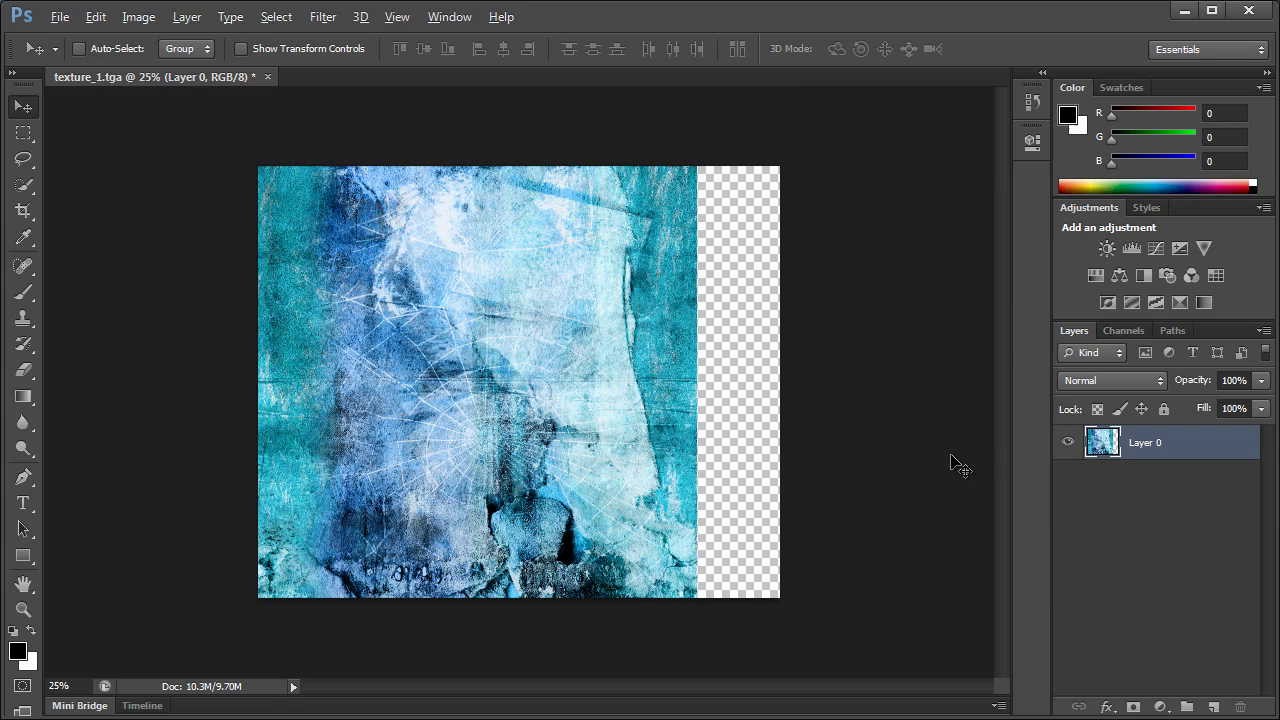
Duplicate Layer 0, slide the copy right to check the seam, then delete the copy.
{"action": "right_click", "coordinate": [1140, 438]}
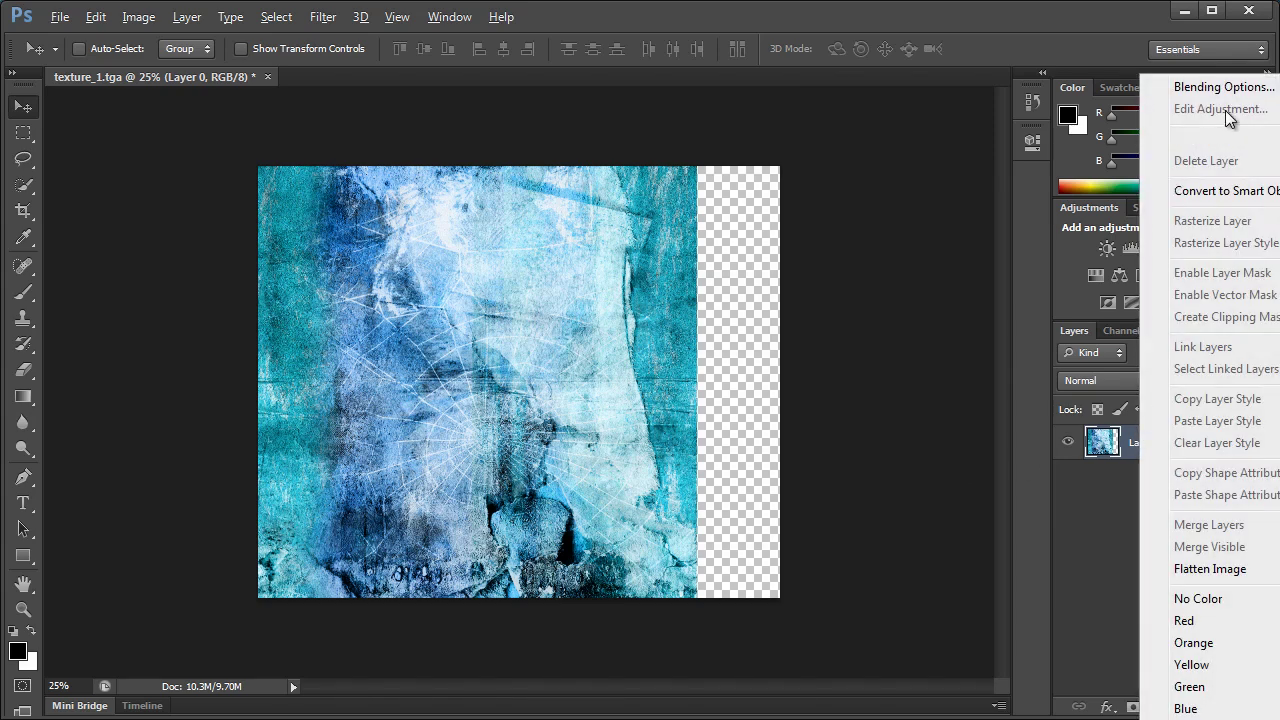
{"action": "left_click", "coordinate": [1200, 140]}
{"action": "left_click", "coordinate": [766, 131]}
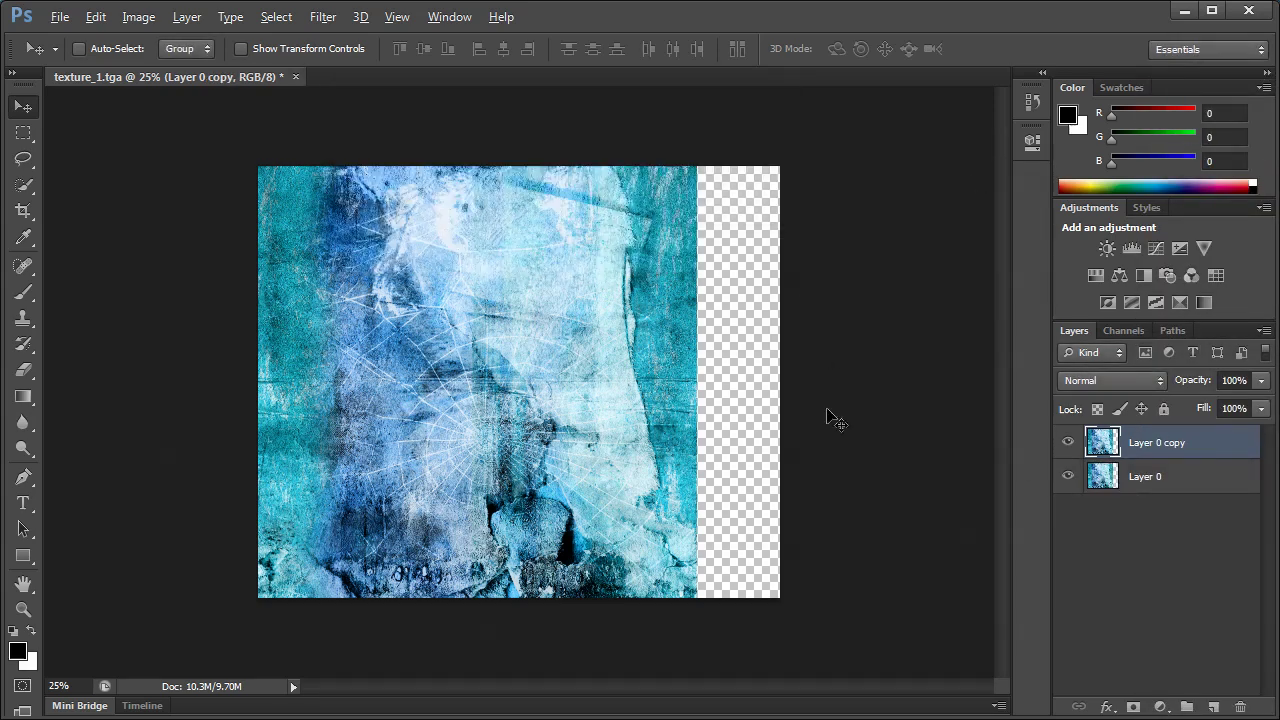
{"action": "left_click_drag", "start_coordinate": [288, 313], "coordinate": [725, 352]}
{"action": "right_click", "coordinate": [1135, 445]}
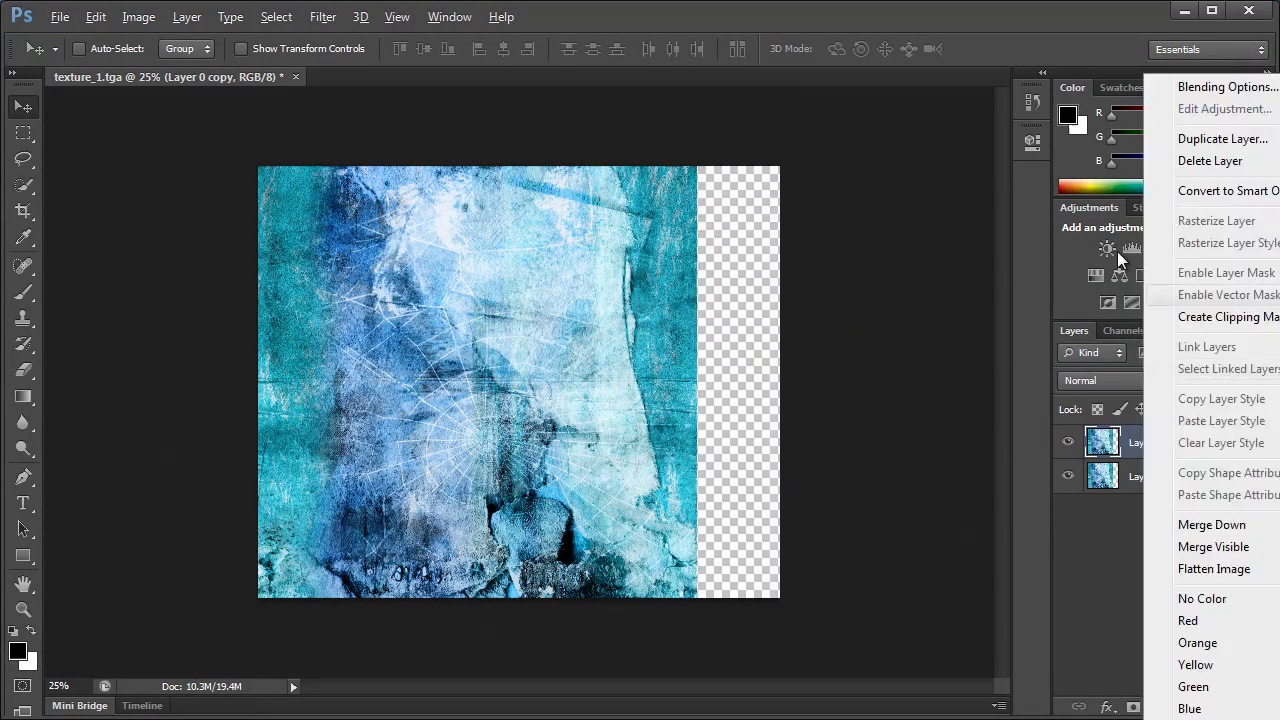
{"action": "left_click", "coordinate": [1207, 166]}
{"action": "left_click", "coordinate": [511, 190]}
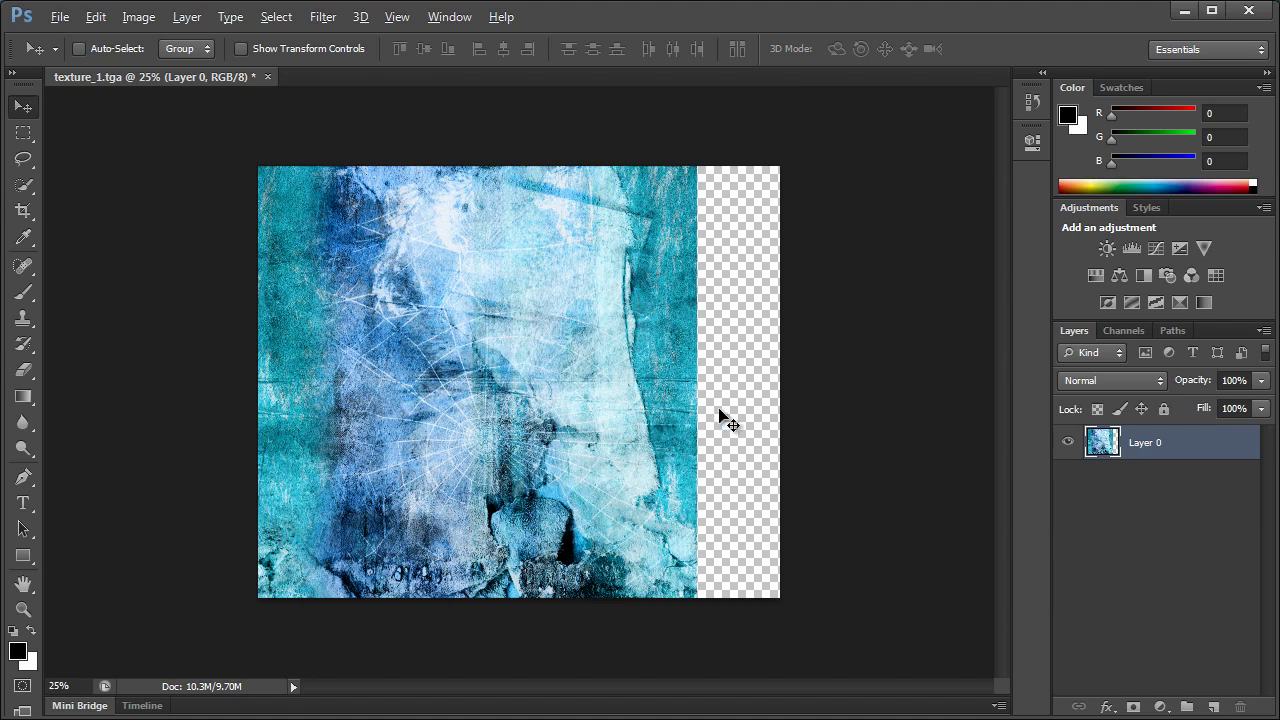
{"action": "left_click", "coordinate": [25, 136]}
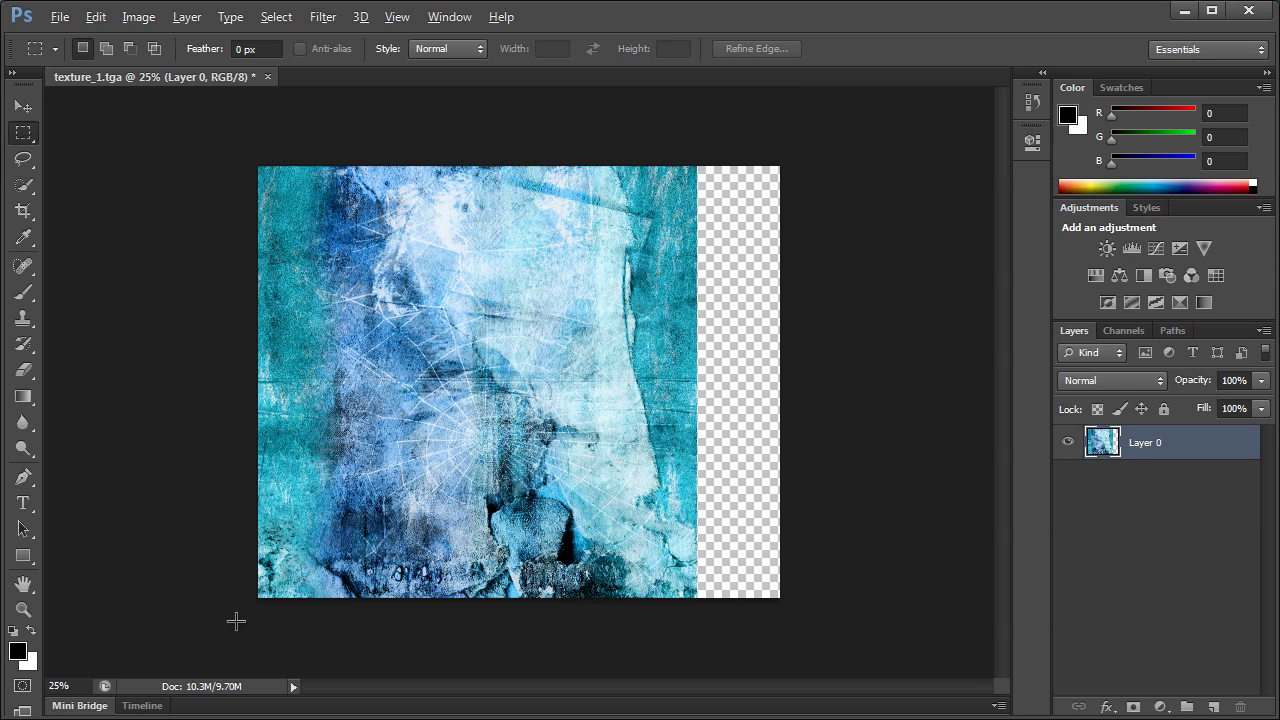
Select a strip along the texture's bottom and cut it to a new Layer 1 with Layer Via Cut.
{"action": "left_click_drag", "start_coordinate": [236, 621], "coordinate": [703, 521]}
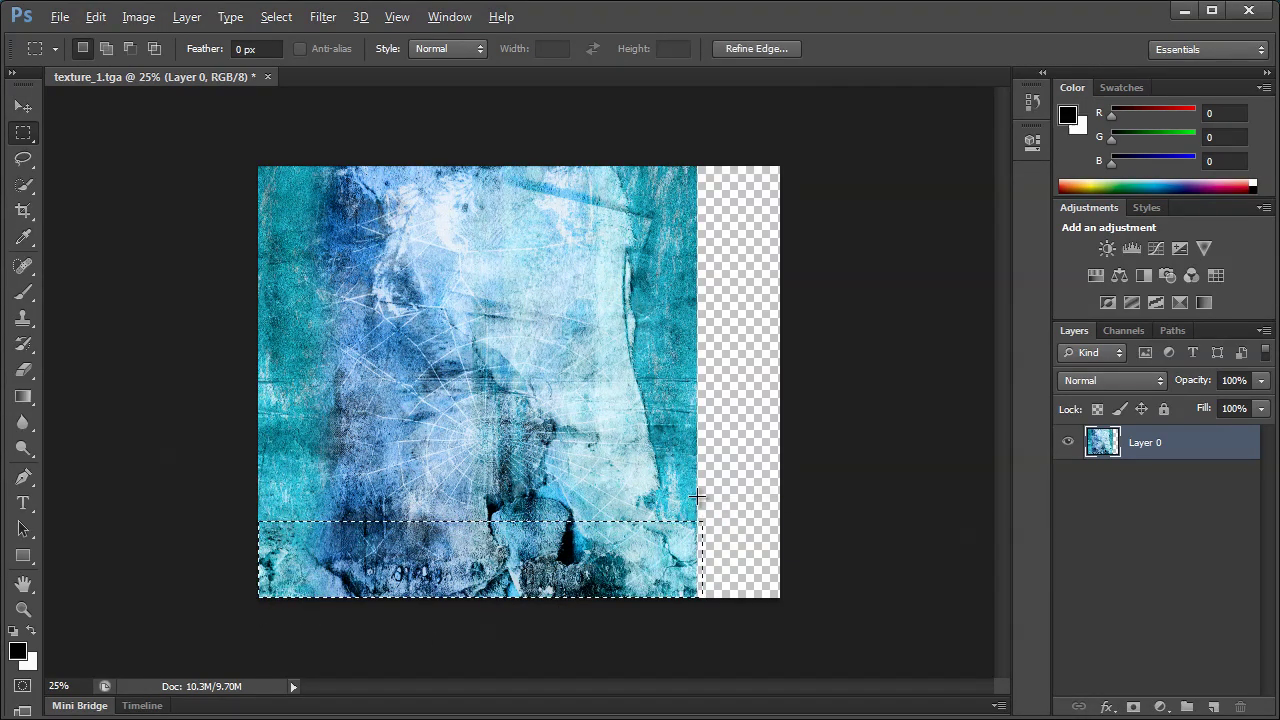
{"action": "right_click", "coordinate": [445, 534]}
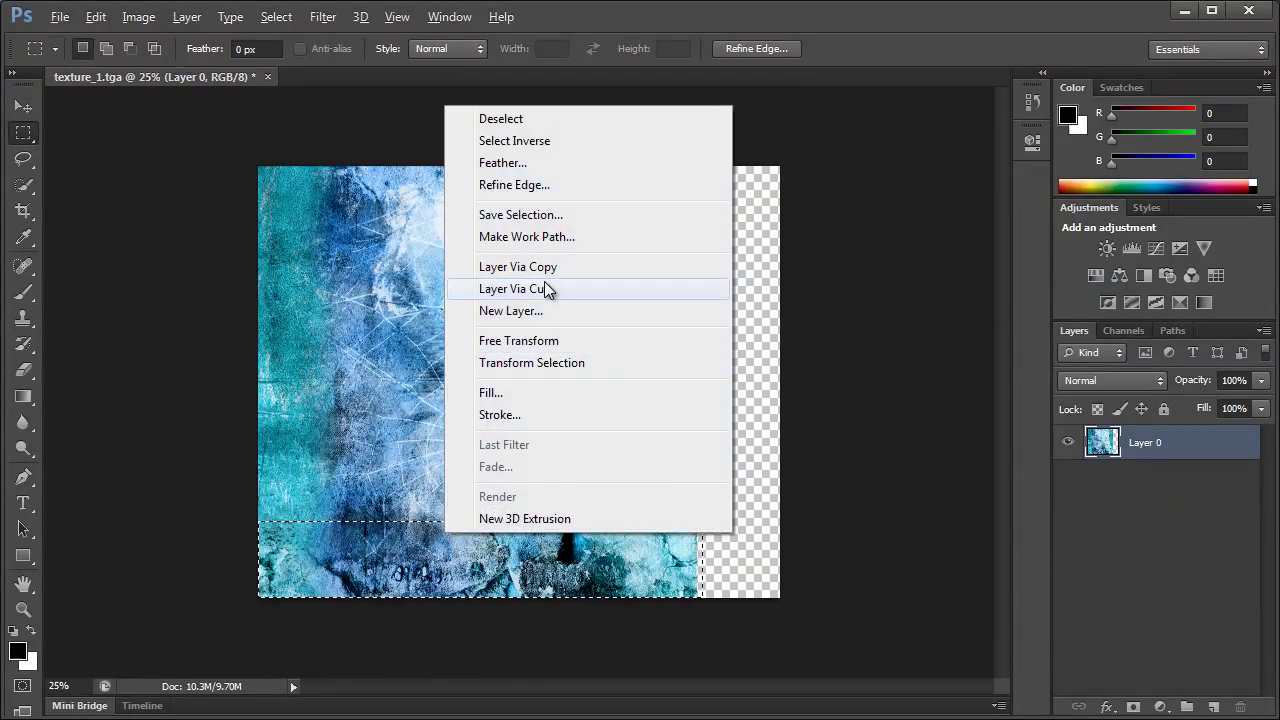
{"action": "left_click", "coordinate": [562, 290]}
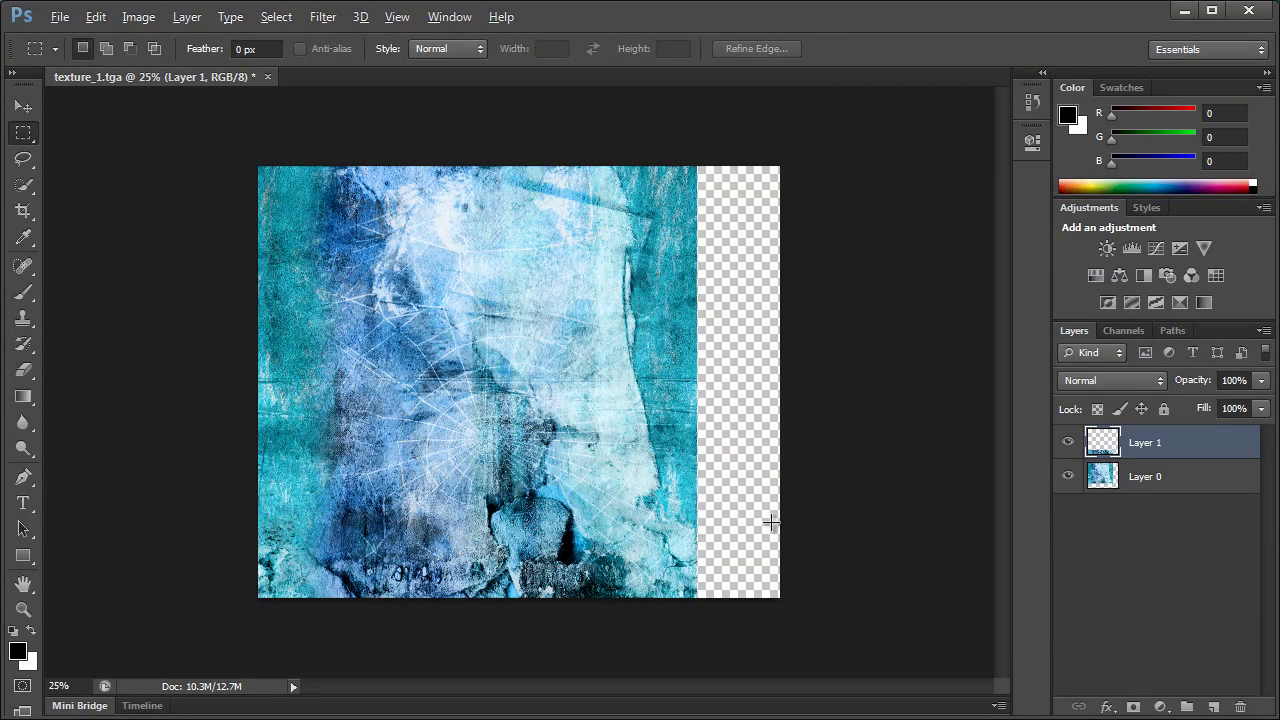
Move the Layer 1 strip to the top edge and soft-erase its lower seam.
{"action": "key", "text": "v"}
{"action": "left_click", "coordinate": [1068, 477]}
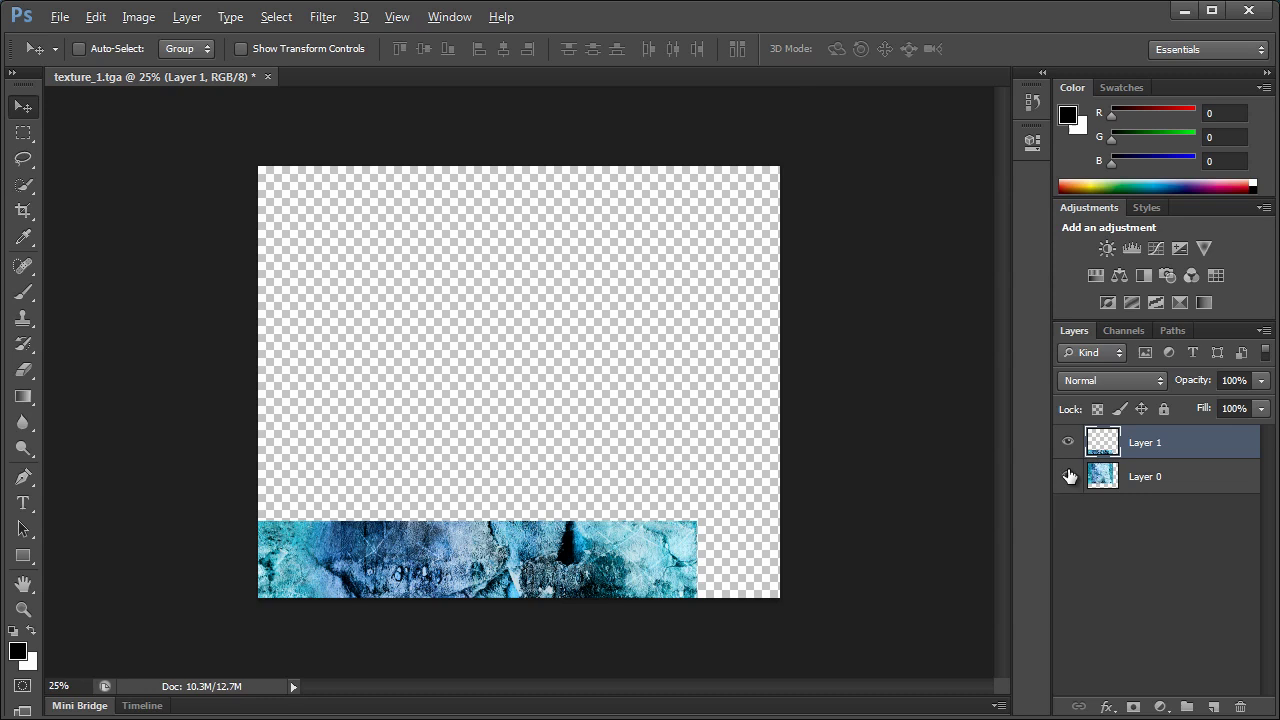
{"action": "left_click", "coordinate": [1068, 477]}
{"action": "left_click", "coordinate": [1068, 442]}
{"action": "left_click", "coordinate": [1068, 442]}
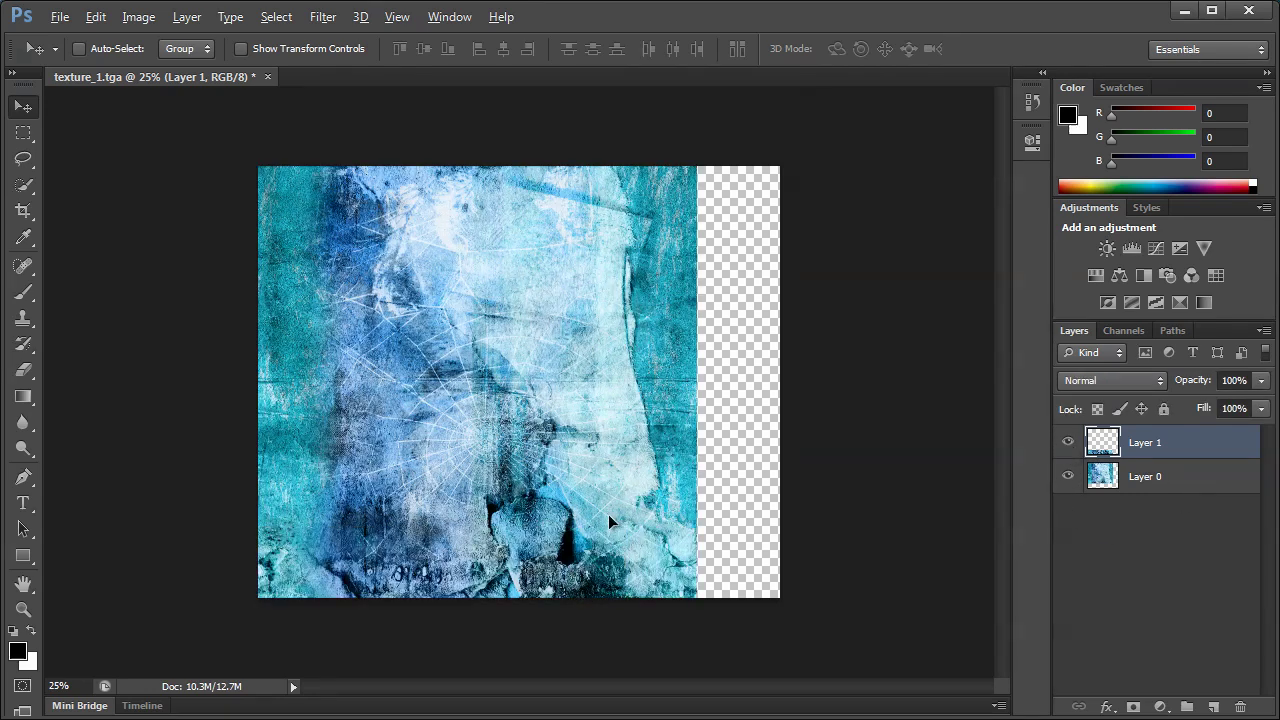
{"action": "mouse_move", "coordinate": [608, 514]}
{"action": "left_mouse_down"}
{"action": "mouse_move", "coordinate": [626, 443]}
{"action": "mouse_move", "coordinate": [510, 300]}
{"action": "mouse_move", "coordinate": [578, 249]}
{"action": "mouse_move", "coordinate": [578, 228]}
{"action": "left_mouse_up"}
{"action": "left_click", "coordinate": [24, 370]}
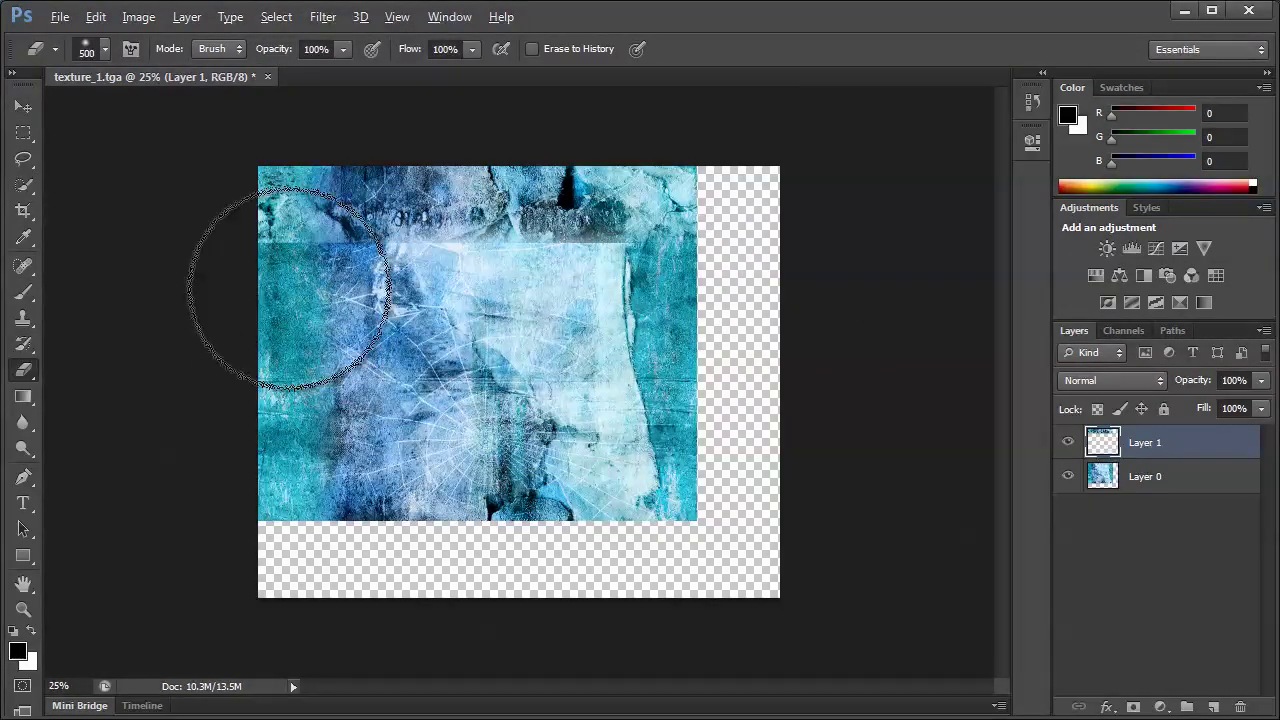
{"action": "mouse_move", "coordinate": [257, 271]}
{"action": "left_mouse_down"}
{"action": "mouse_move", "coordinate": [286, 286]}
{"action": "mouse_move", "coordinate": [652, 310]}
{"action": "left_mouse_up"}
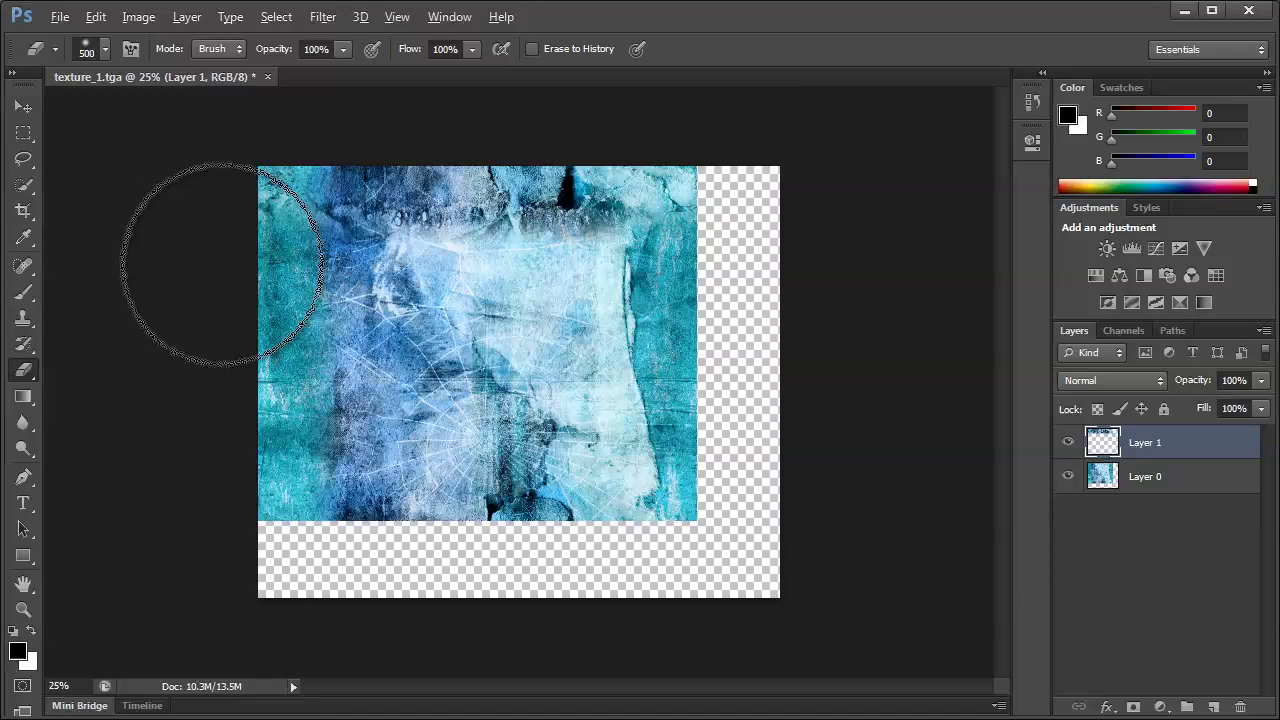
Merge the strip layer down into Layer 0.
{"action": "key", "text": "v"}
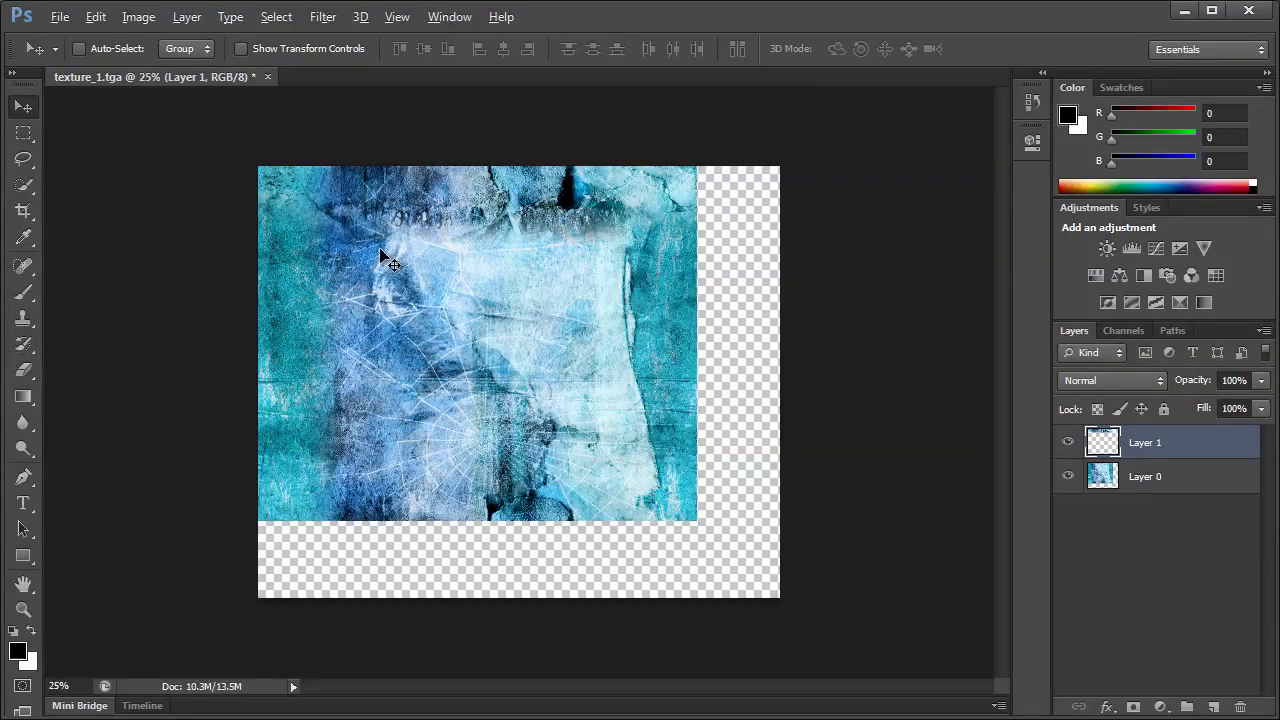
{"action": "right_click", "coordinate": [1167, 450]}
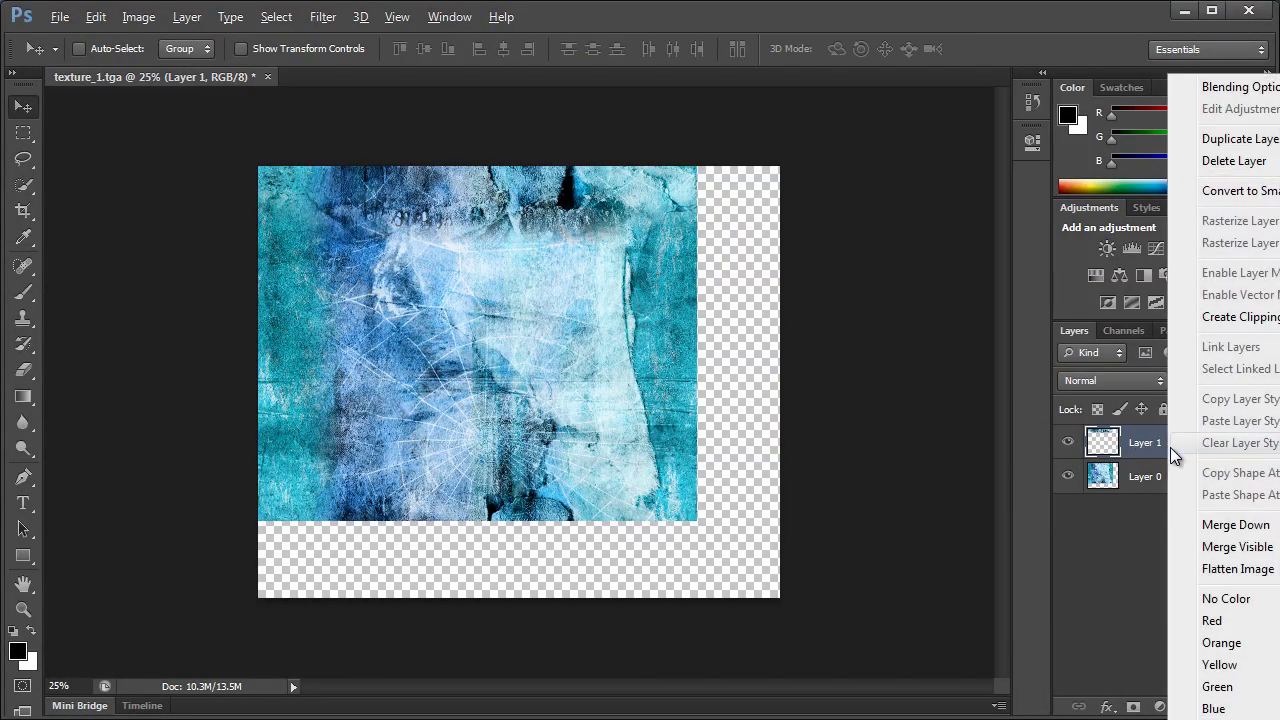
{"action": "left_click", "coordinate": [1219, 527]}
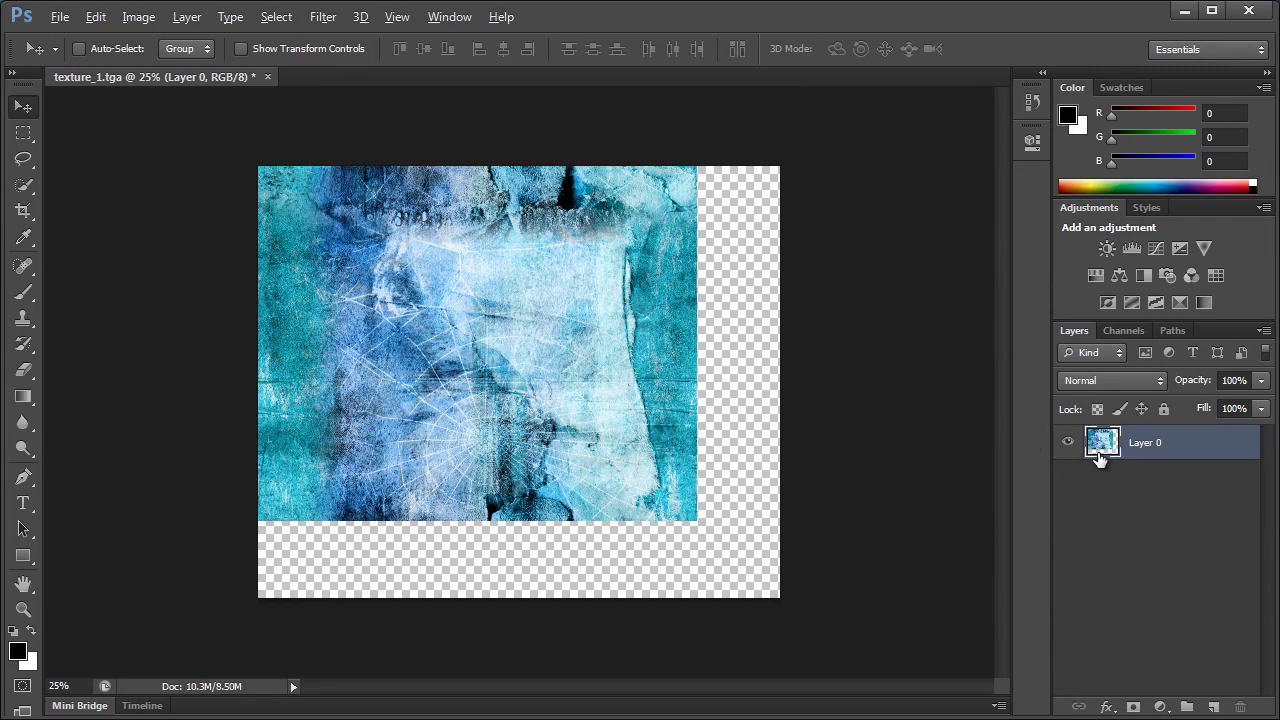
Make three copies of Layer 0 and shift them to fill the bottom, right and corner gaps.
{"action": "key", "text": "ctrl+j"}
{"action": "key", "text": "ctrl+j"}
{"action": "key", "text": "ctrl+j"}
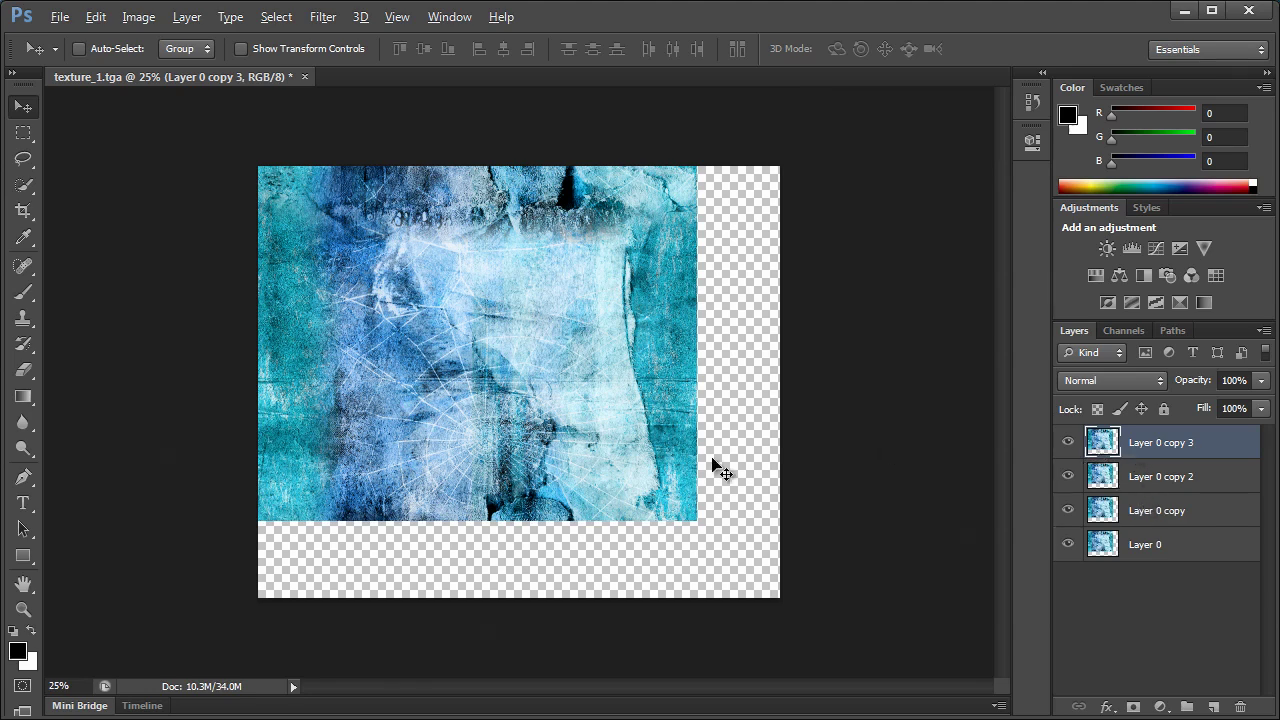
{"action": "left_click_drag", "start_coordinate": [555, 268], "coordinate": [540, 600]}
{"action": "left_click", "coordinate": [1166, 483]}
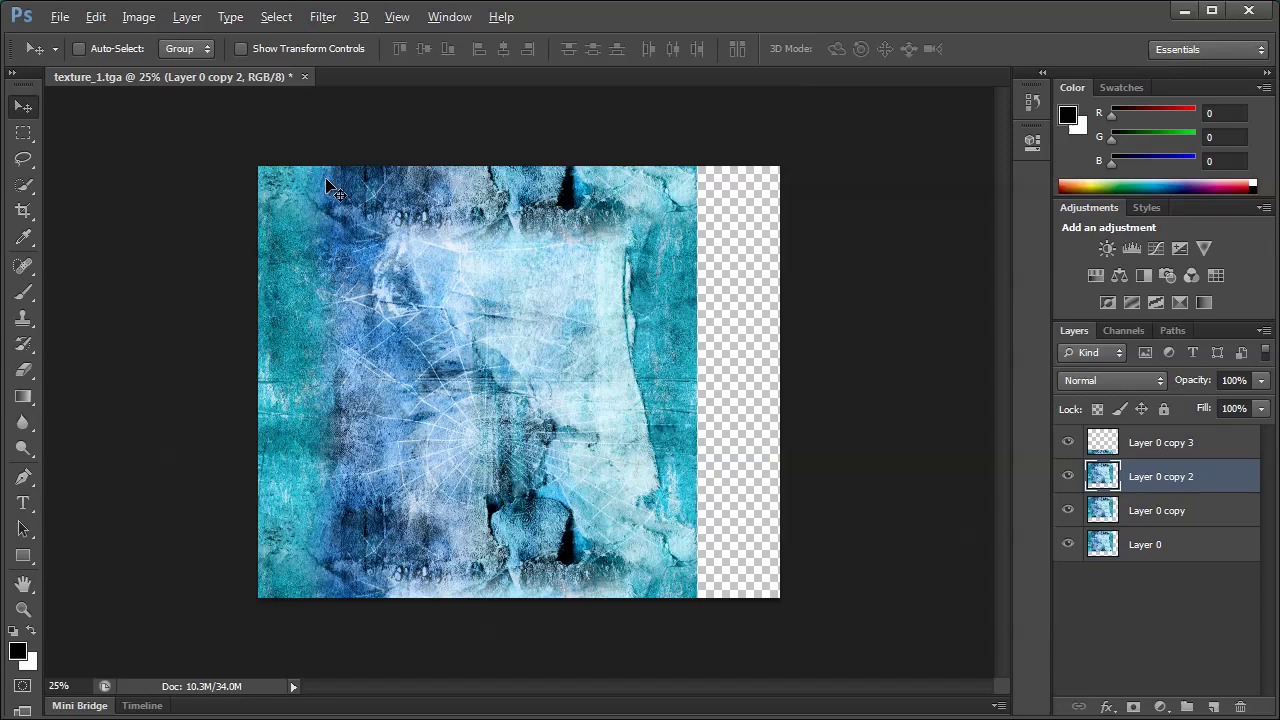
{"action": "left_click_drag", "start_coordinate": [320, 325], "coordinate": [748, 326]}
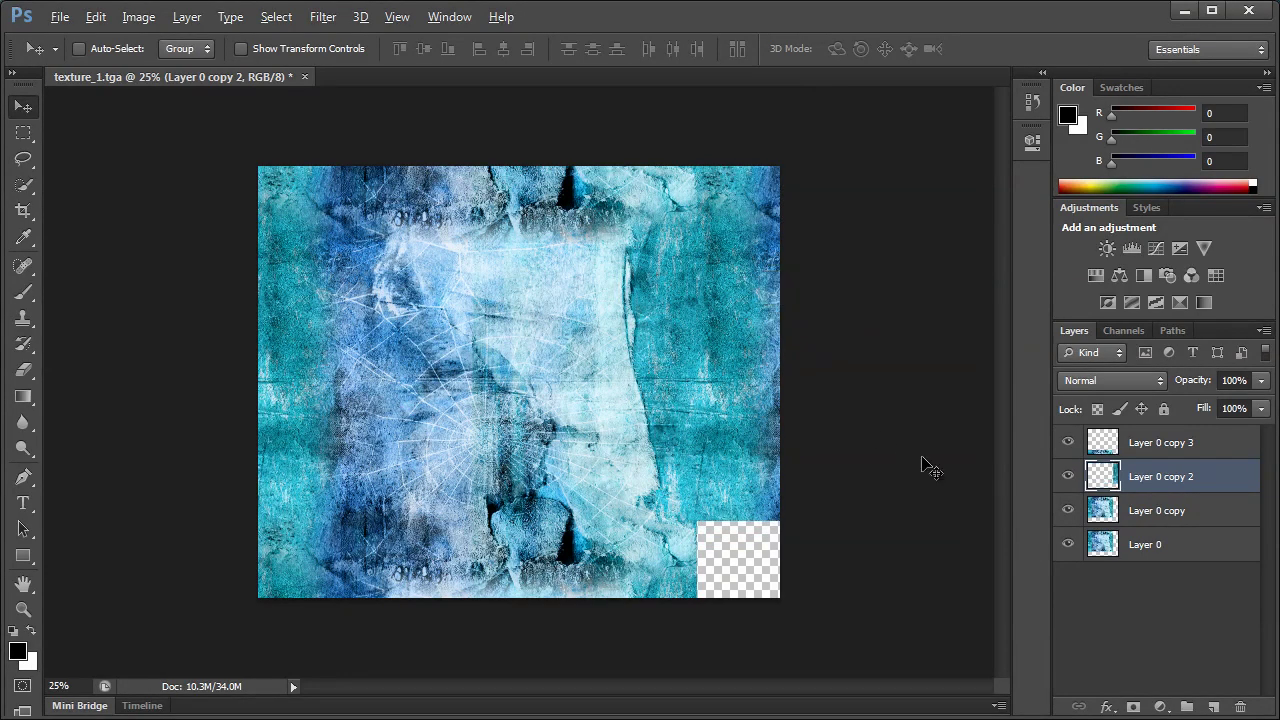
{"action": "left_click", "coordinate": [1136, 512]}
{"action": "left_click_drag", "start_coordinate": [700, 570], "coordinate": [789, 580]}
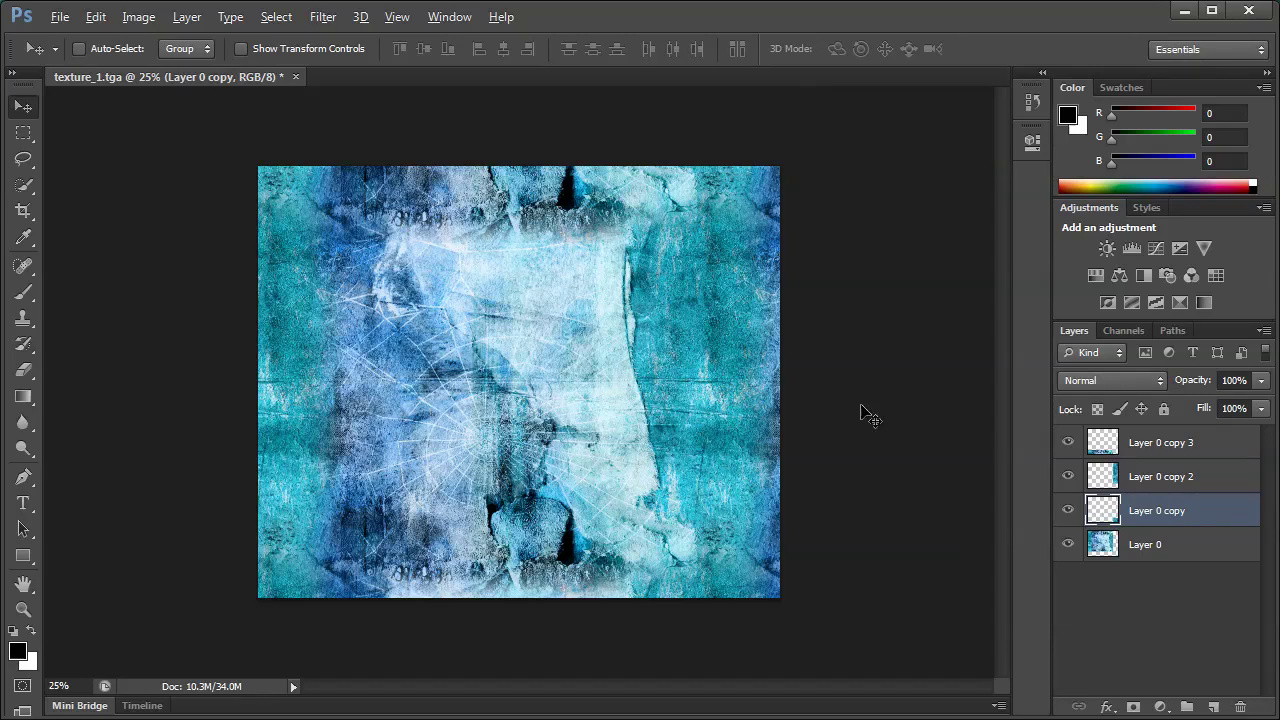
Delete the three Layer 0 copy layers.
{"action": "left_click", "coordinate": [1153, 452], "text": "shift"}
{"action": "right_click", "coordinate": [1153, 452]}
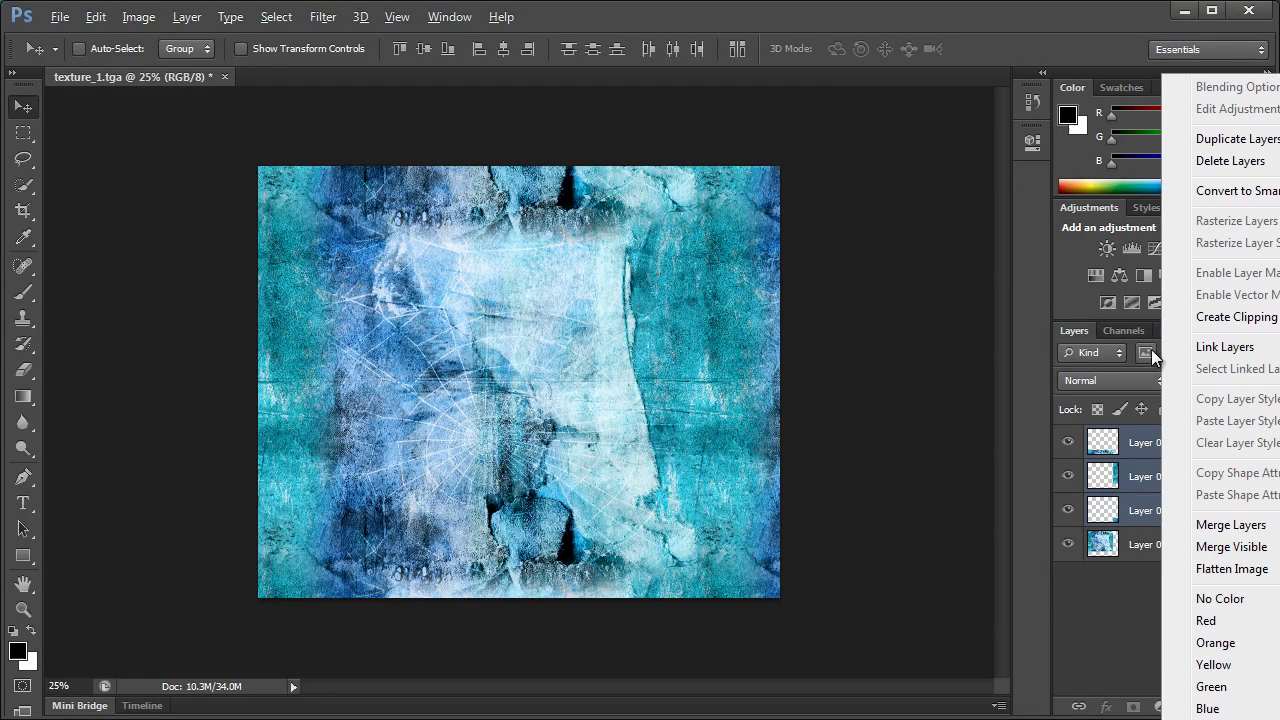
{"action": "left_click", "coordinate": [1210, 165]}
{"action": "left_click", "coordinate": [522, 192]}
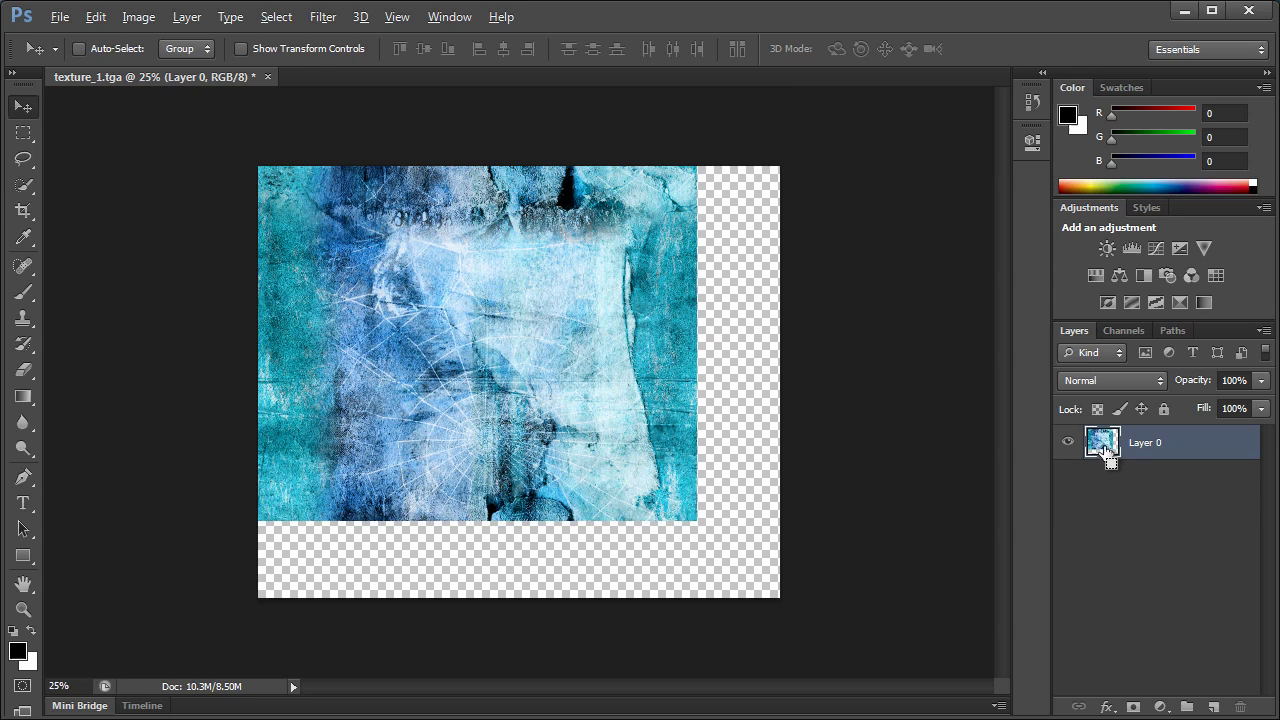
Load Layer 0's pixels as a selection and crop the canvas to it.
{"action": "left_click", "coordinate": [1103, 446], "text": "ctrl"}
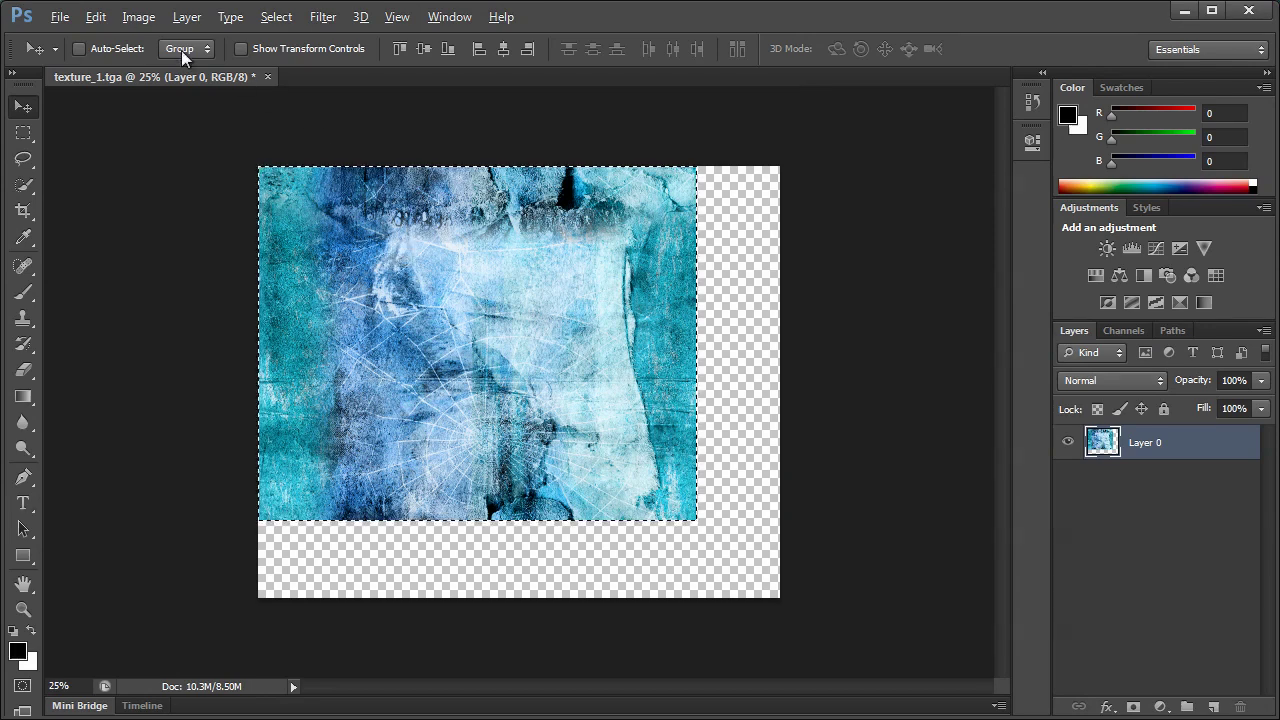
{"action": "left_click", "coordinate": [137, 18]}
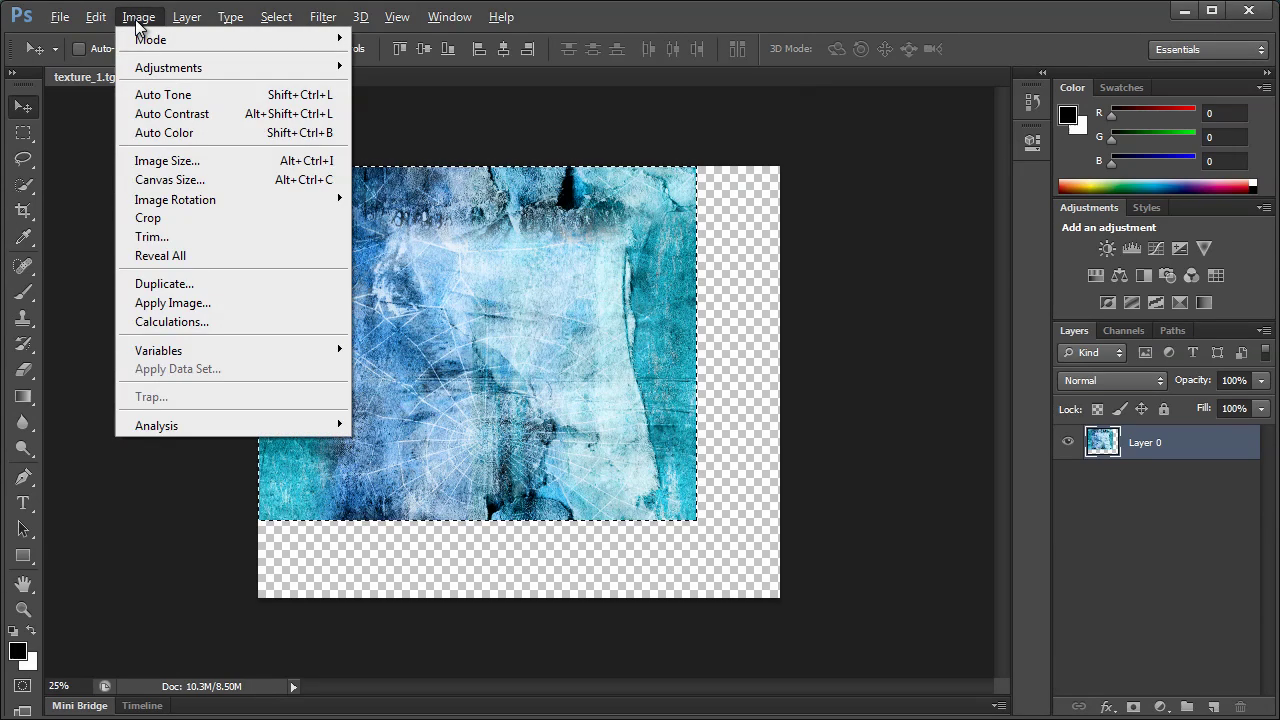
{"action": "left_click", "coordinate": [183, 228]}
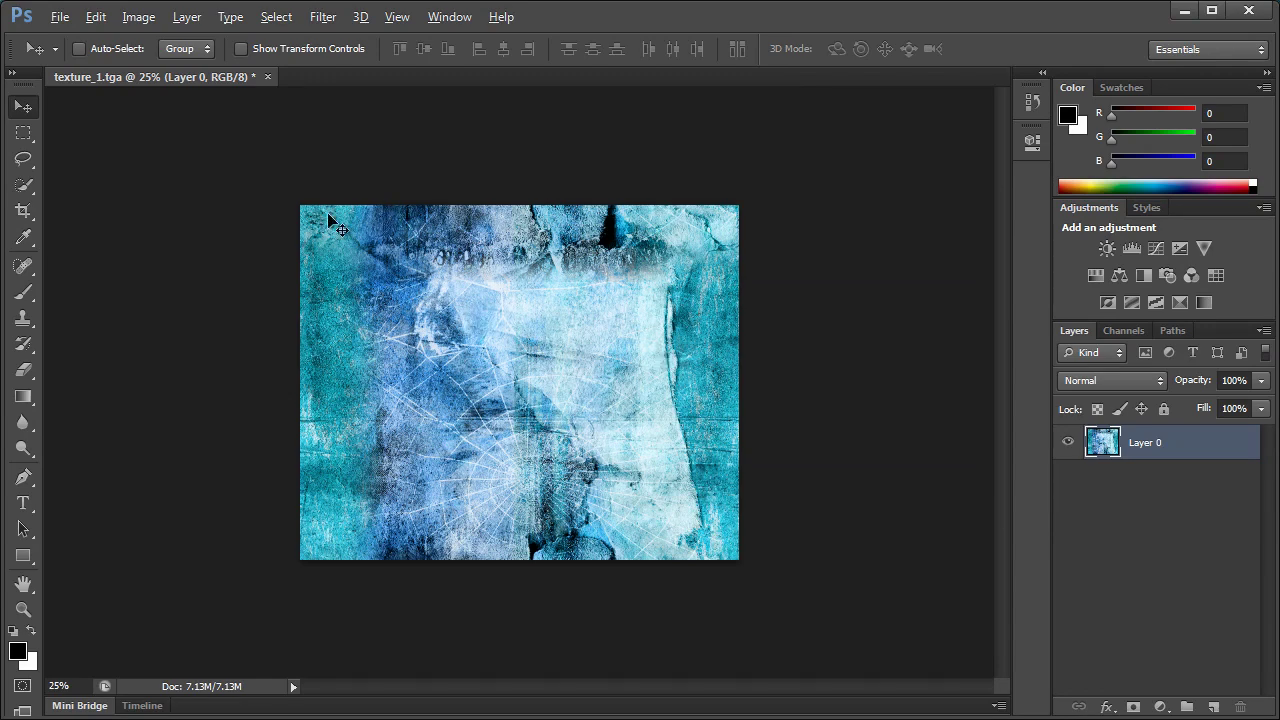
{"action": "left_click", "coordinate": [60, 17]}
Save As texture_1_tile in Targa format, keeping 24 bits per pixel.
{"action": "left_click", "coordinate": [173, 262]}
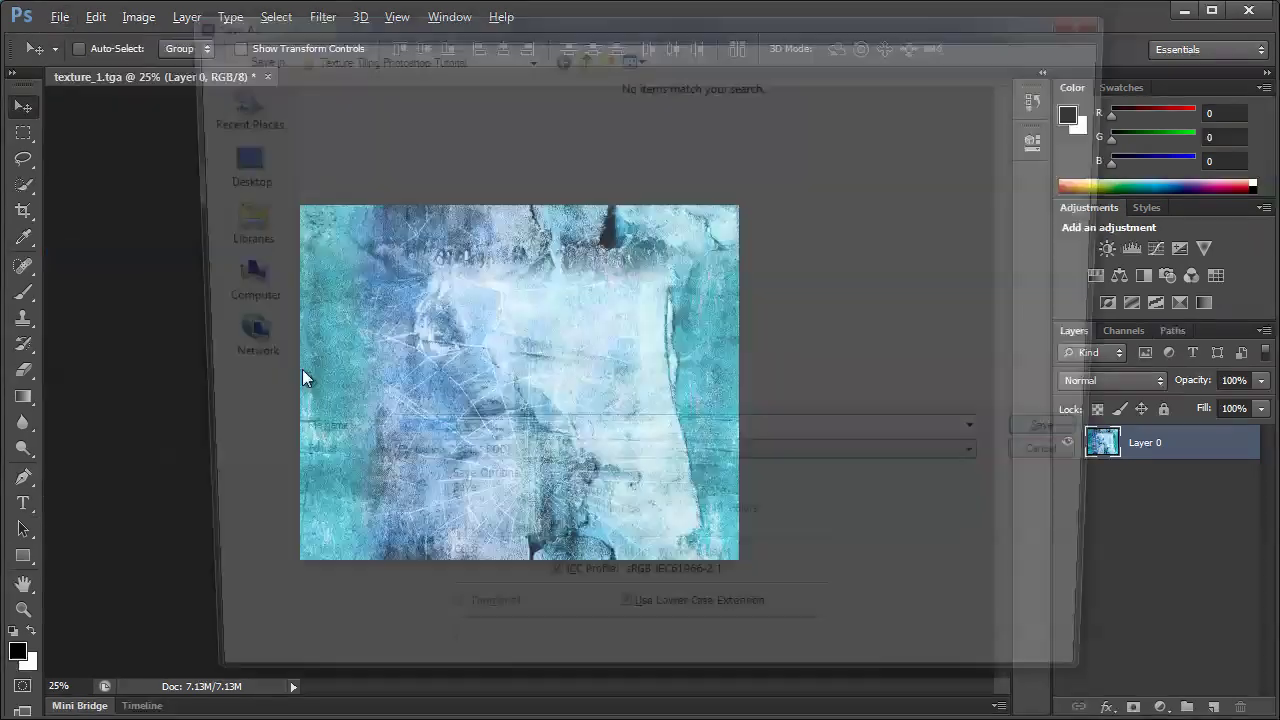
{"action": "left_click", "coordinate": [418, 440]}
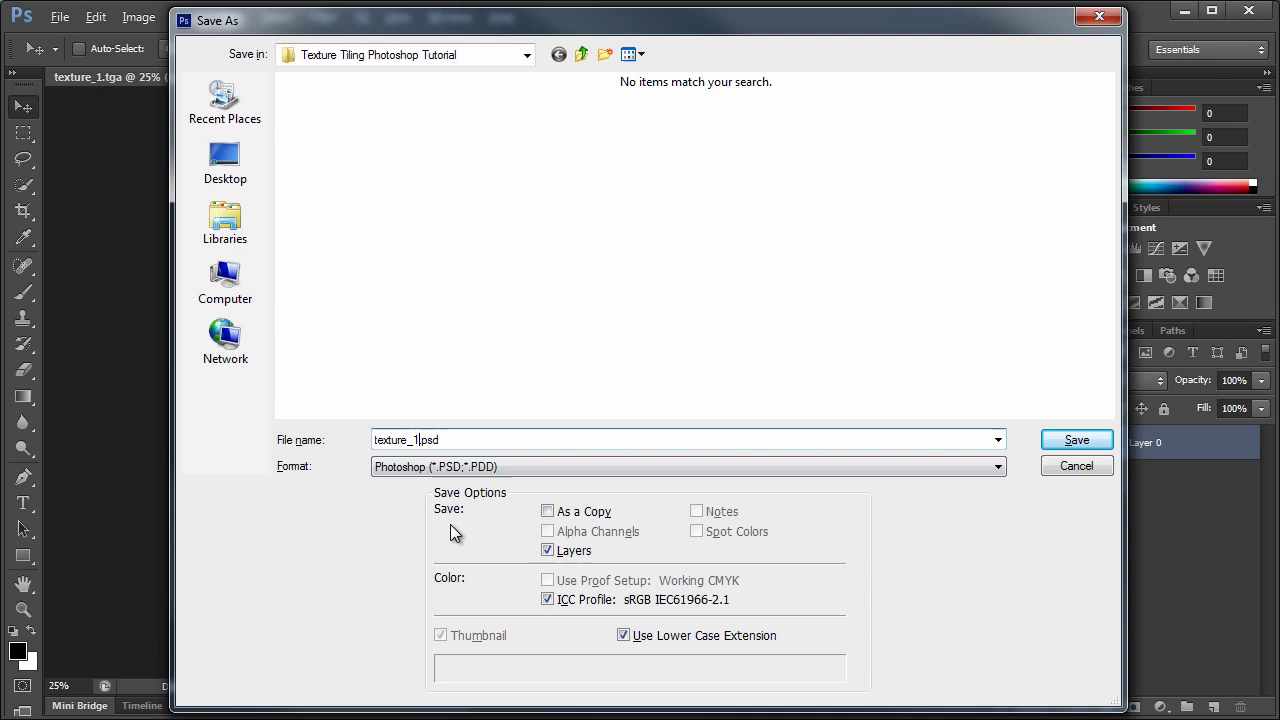
{"action": "type", "text": "_tio"}
{"action": "key", "text": "BackSpace"}
{"action": "type", "text": "le"}
{"action": "left_click", "coordinate": [500, 467]}
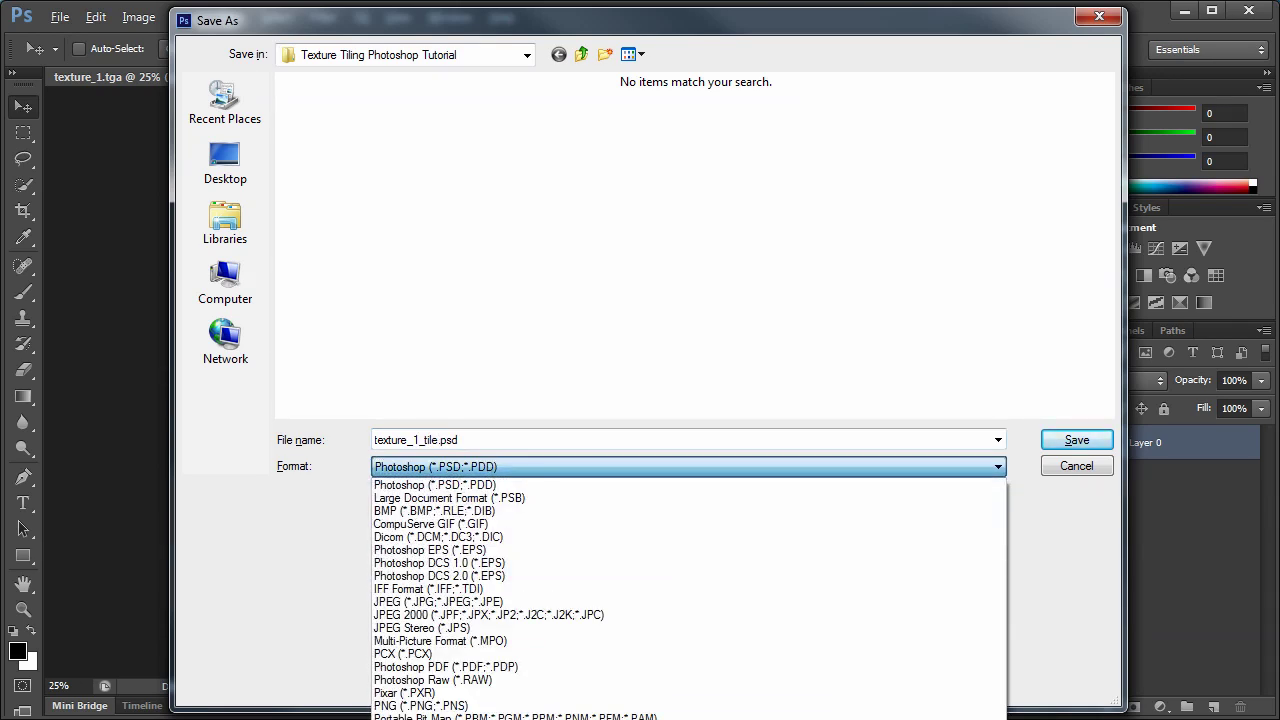
{"action": "key", "text": "t"}
{"action": "key", "text": "Return"}
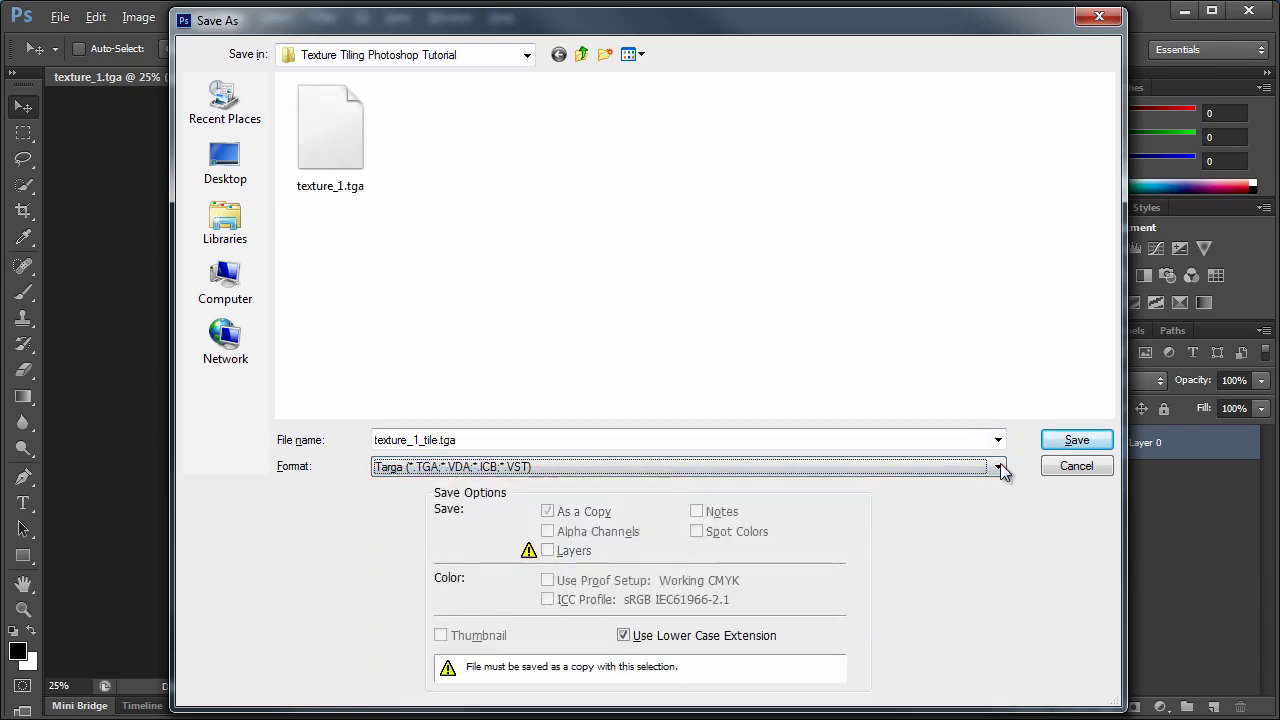
{"action": "left_click", "coordinate": [1077, 441]}
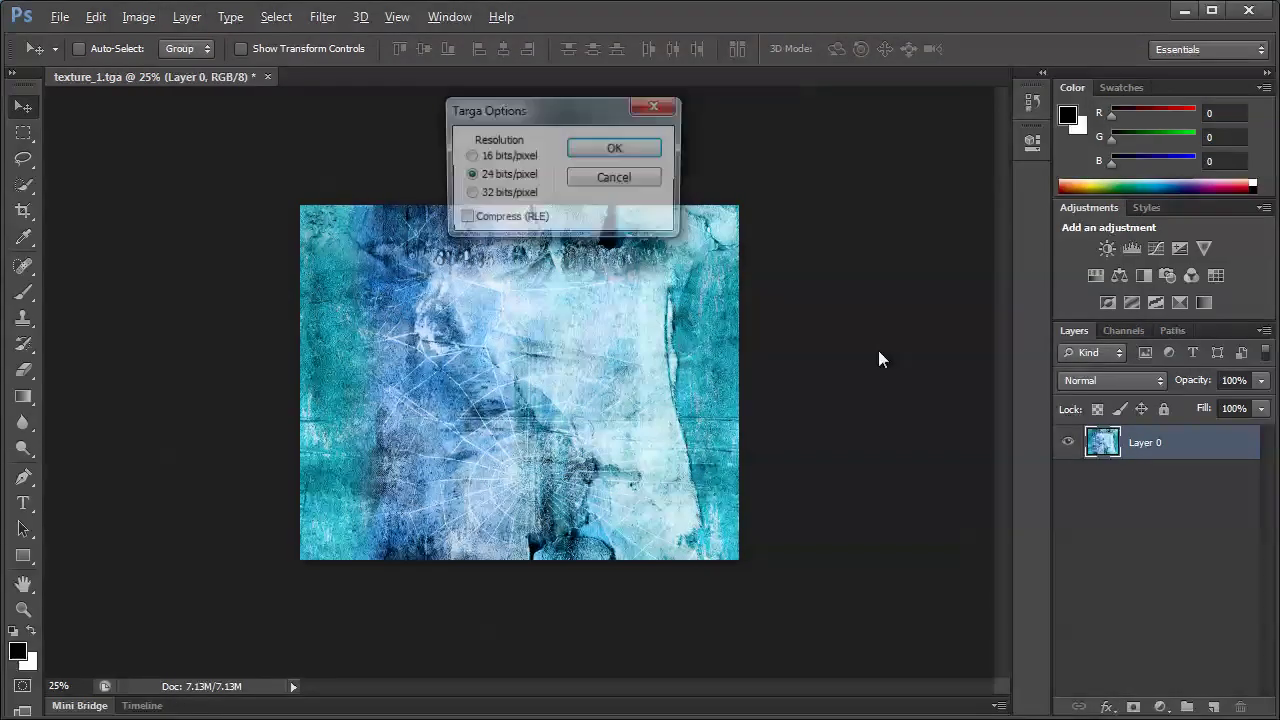
{"action": "left_click", "coordinate": [620, 154]}
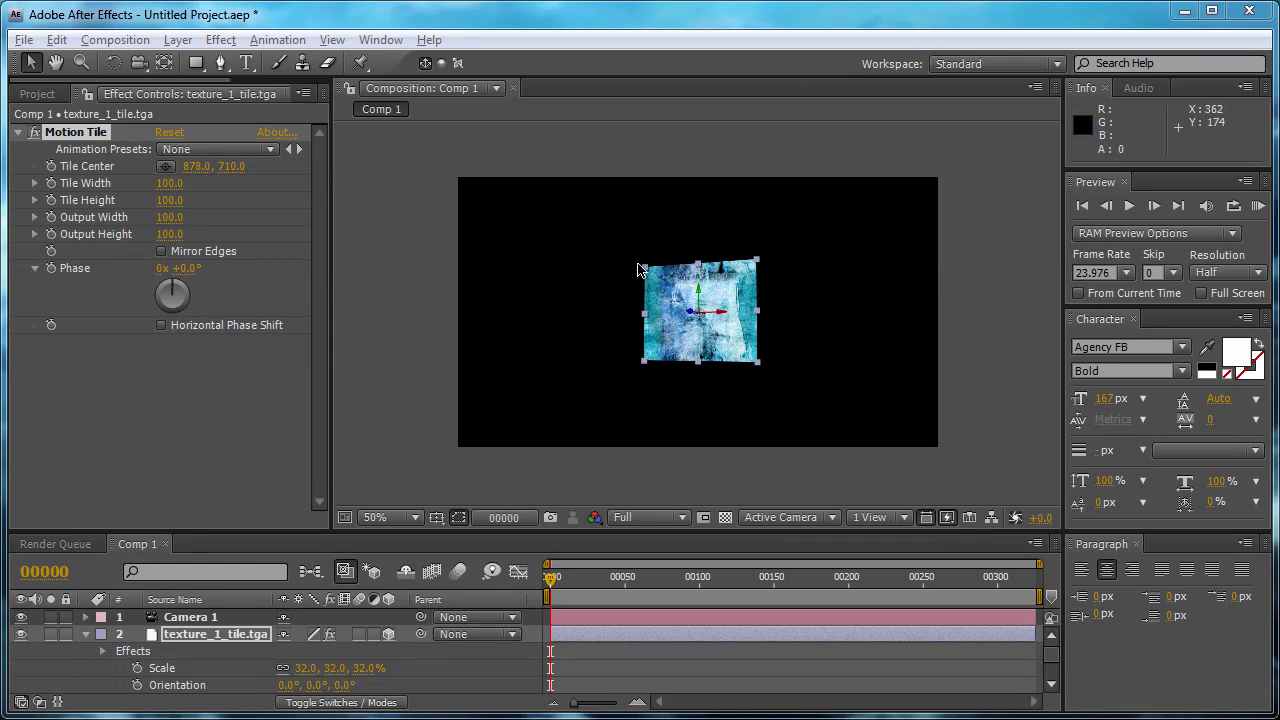
Raise Motion Tile's Output Width to 320 and Output Height to 220 so tiles repeat.
{"action": "left_click", "coordinate": [93, 134]}
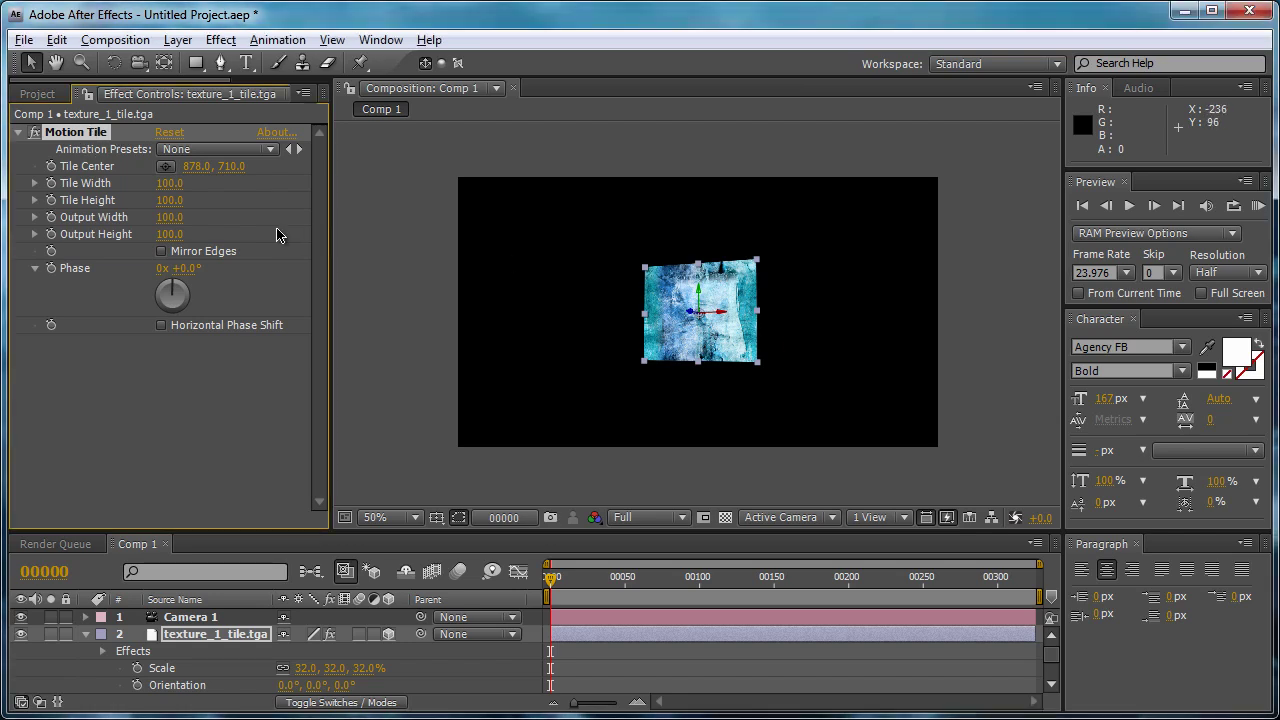
{"action": "left_click", "coordinate": [221, 40]}
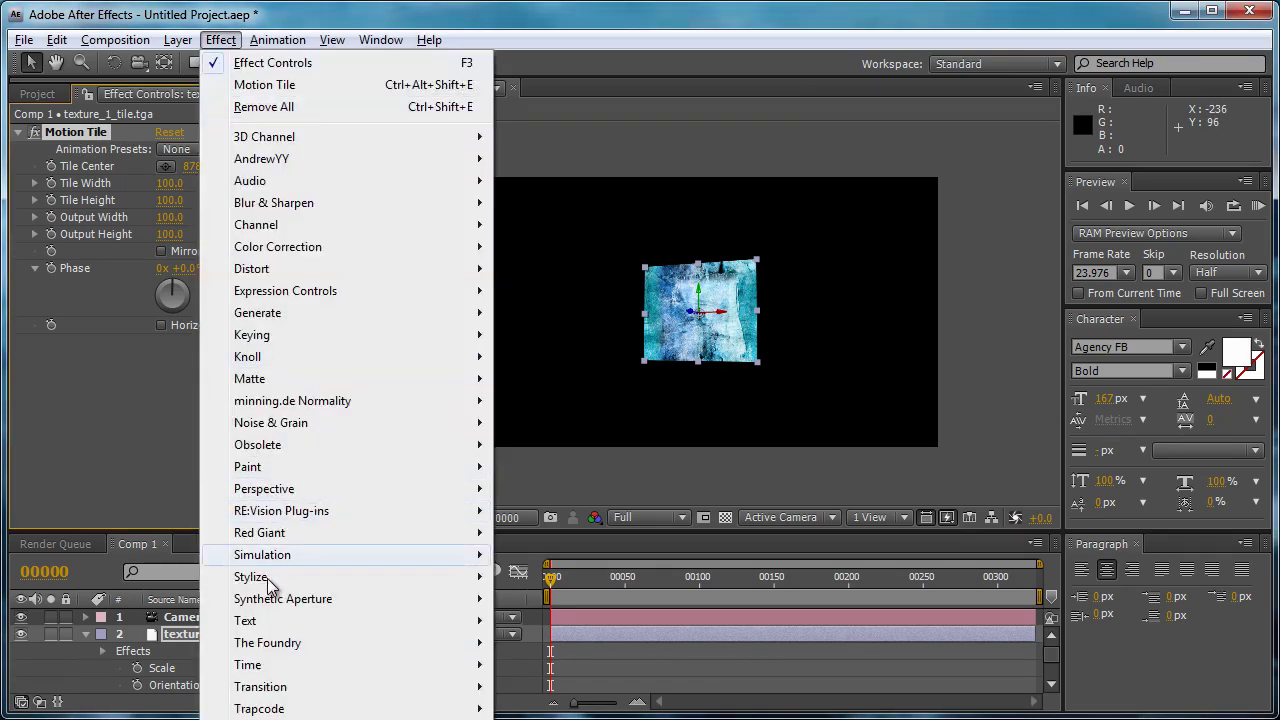
{"action": "mouse_move", "coordinate": [250, 577]}
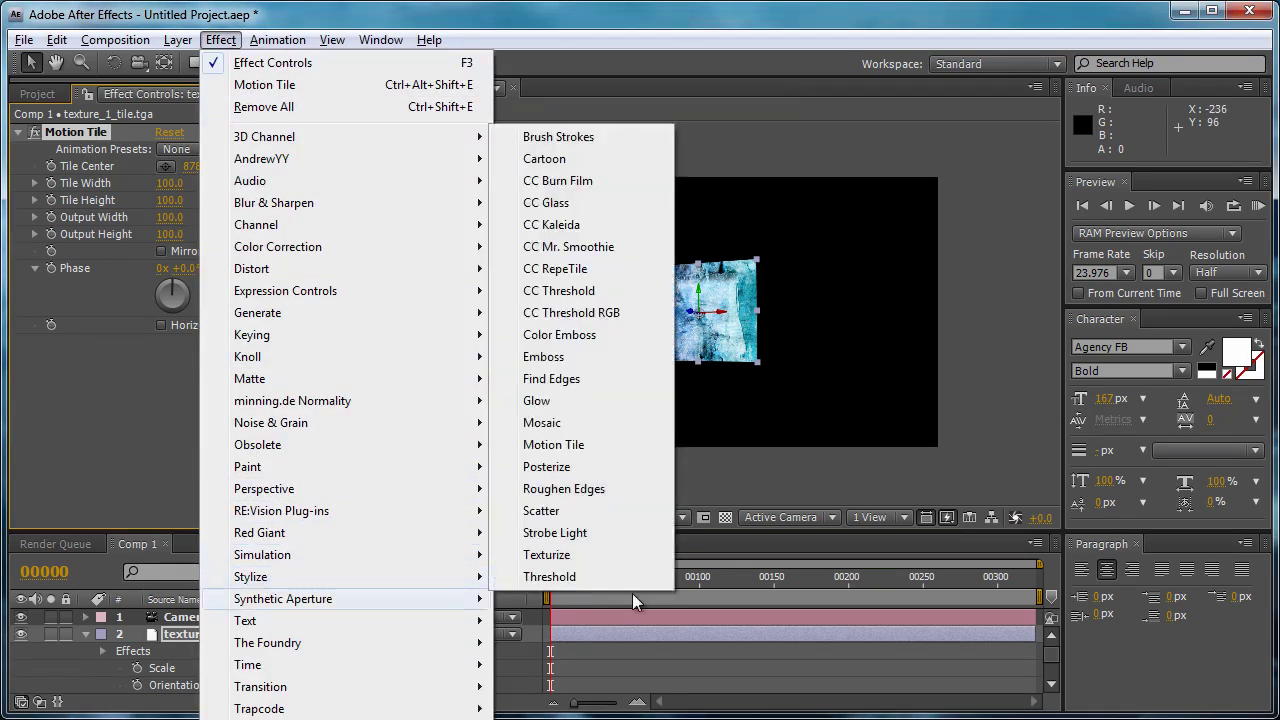
{"action": "left_click", "coordinate": [90, 140]}
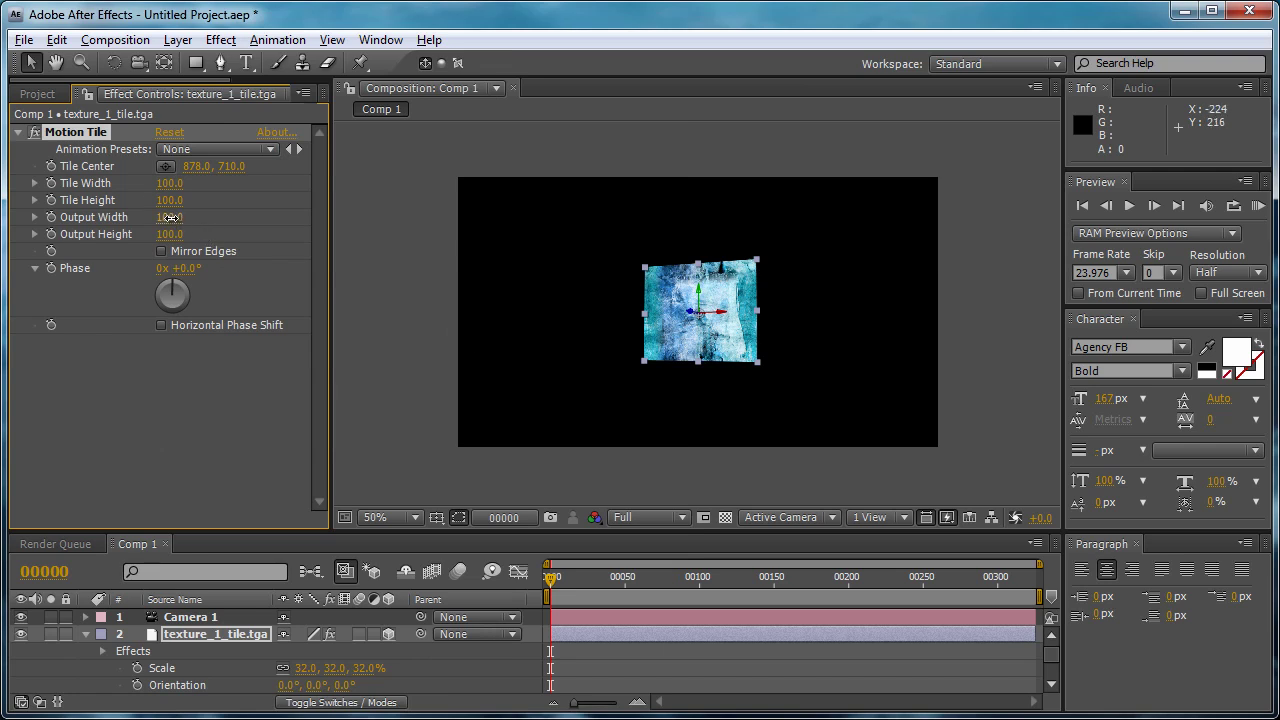
{"action": "mouse_move", "coordinate": [170, 217]}
{"action": "left_mouse_down"}
{"action": "mouse_move", "coordinate": [193, 219]}
{"action": "mouse_move", "coordinate": [181, 237]}
{"action": "left_mouse_up"}
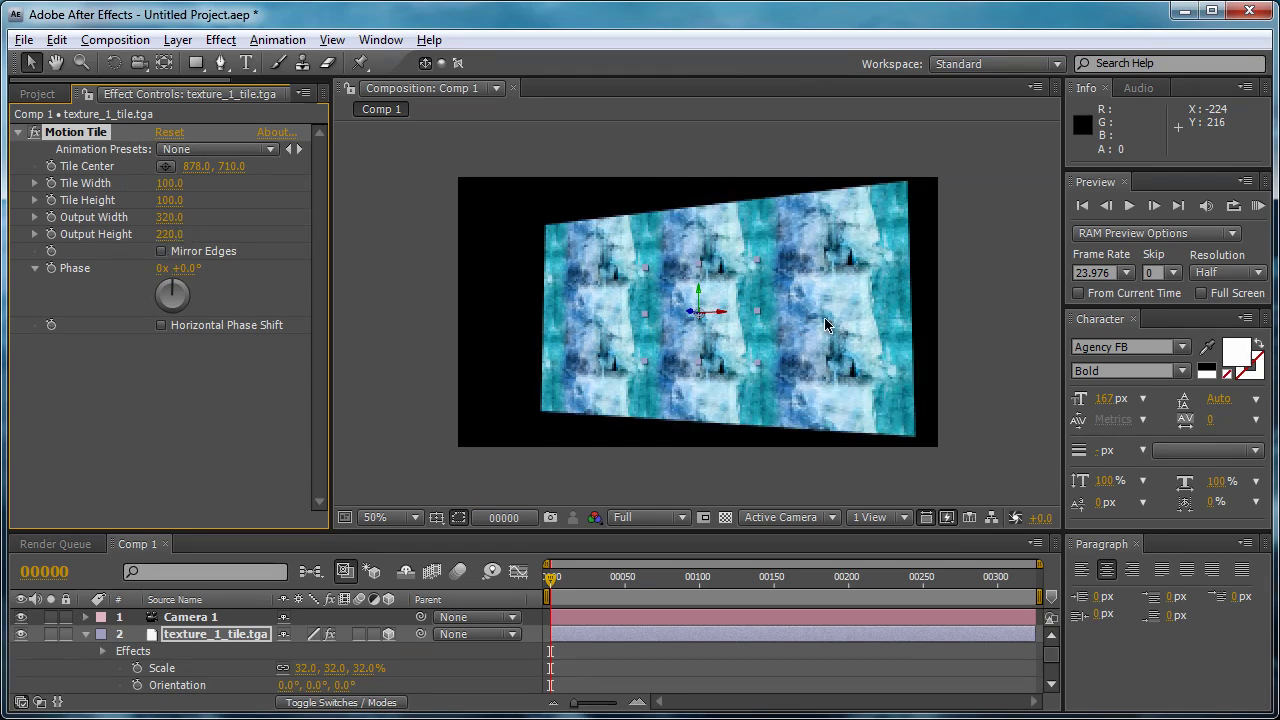
Maximize the Composition panel and orbit the camera around the tiled texture plane.
{"action": "key", "text": "grave"}
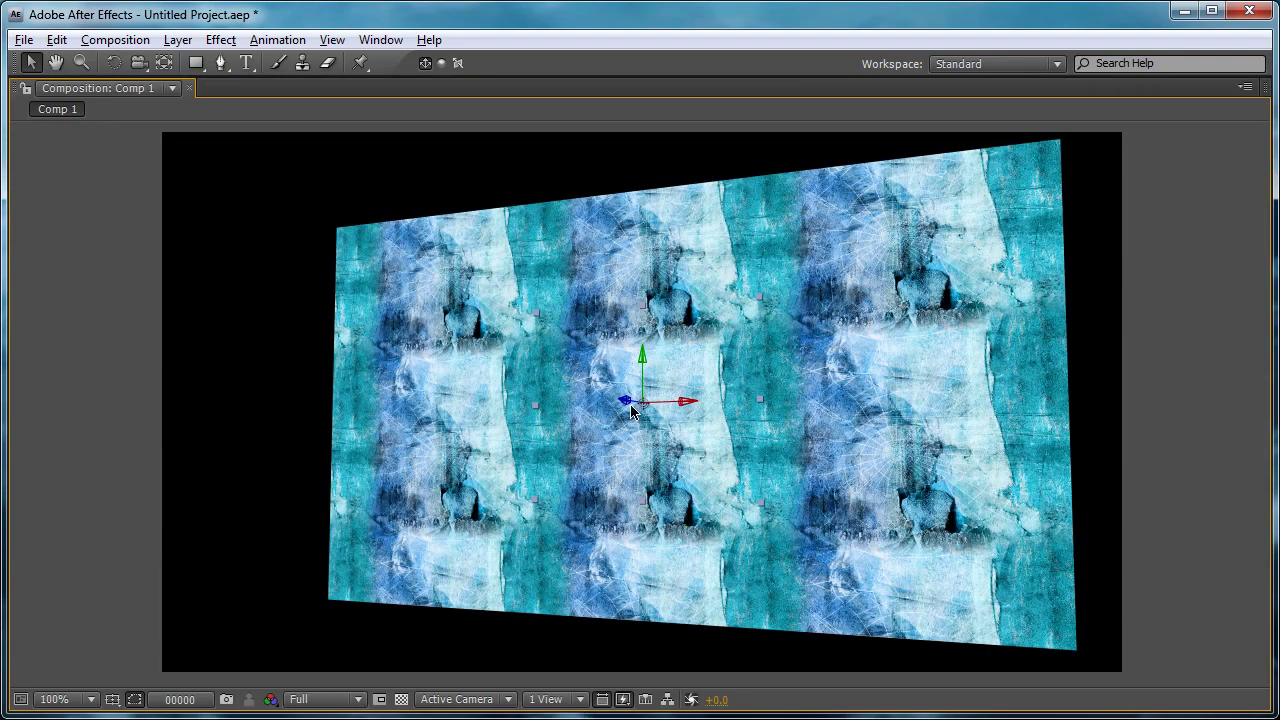
{"action": "key", "text": "c"}
{"action": "left_click_drag", "start_coordinate": [551, 366], "coordinate": [650, 578]}
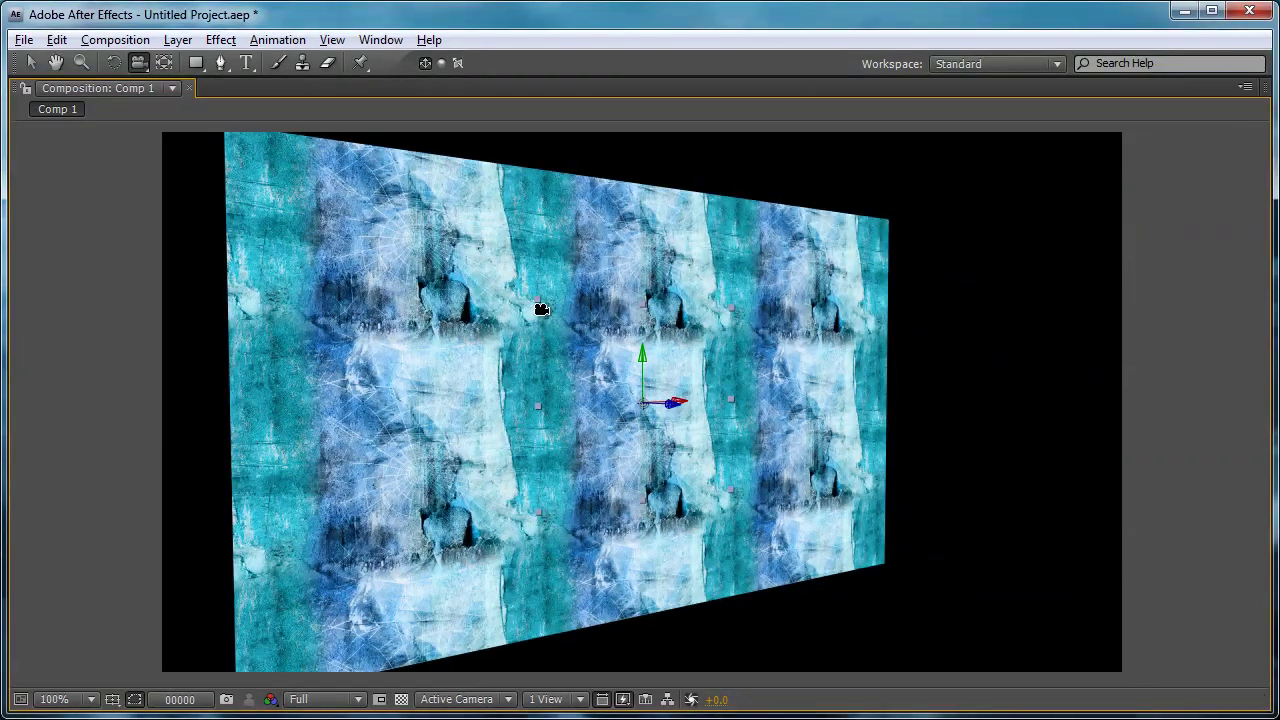